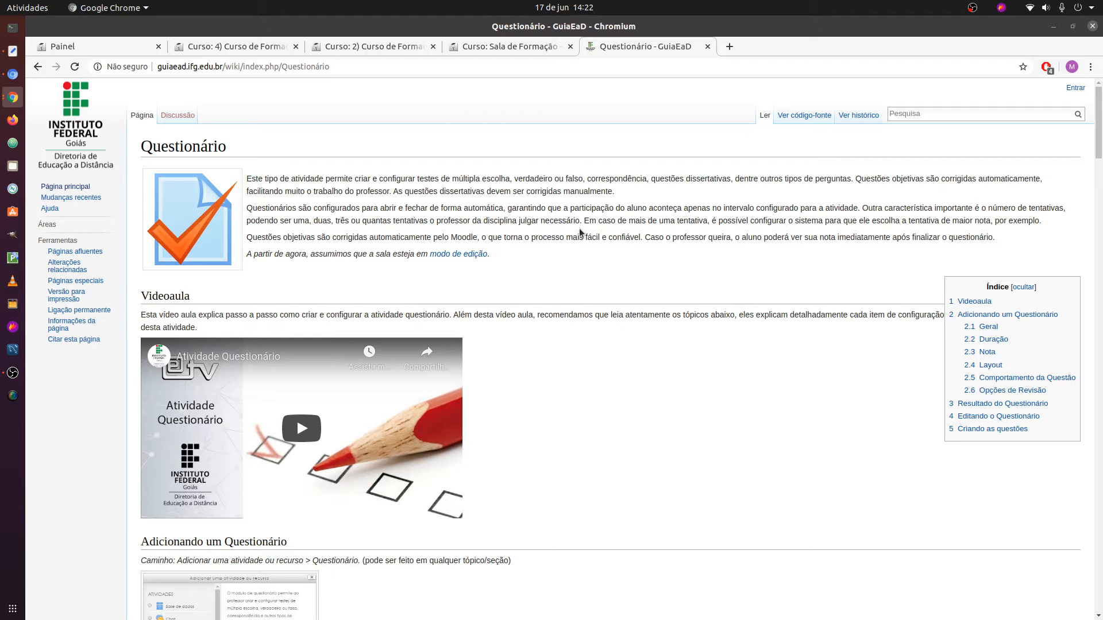
Switch to the Sala de Formação - Diretoria de EaD course and turn editing on
{"action": "left_click", "coordinate": [507, 46]}
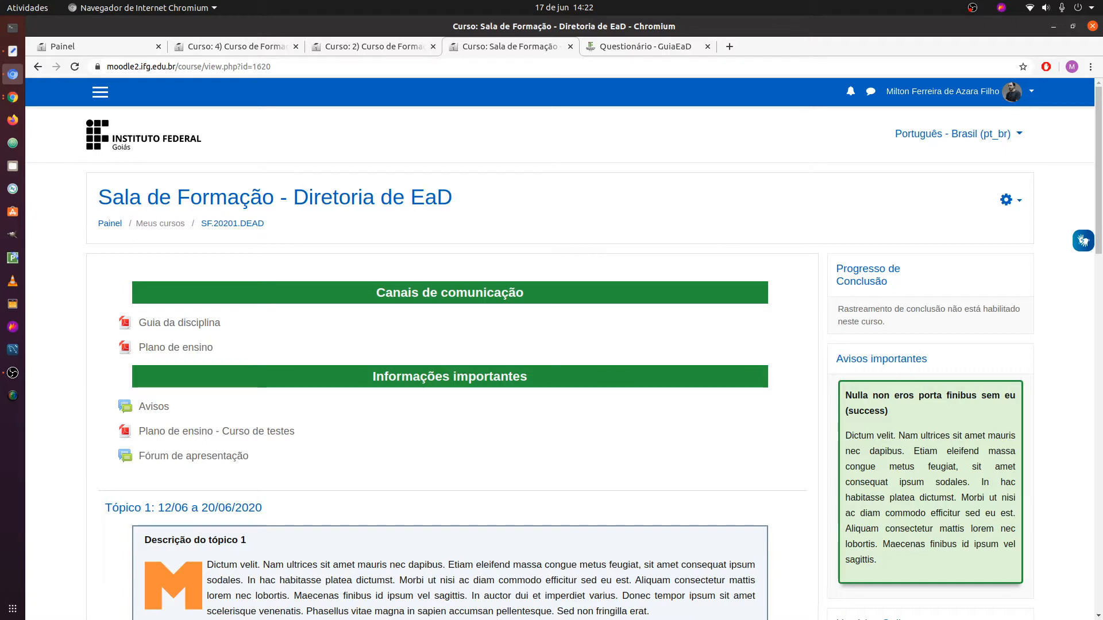
{"action": "left_click", "coordinate": [582, 212]}
{"action": "left_click", "coordinate": [1008, 200]}
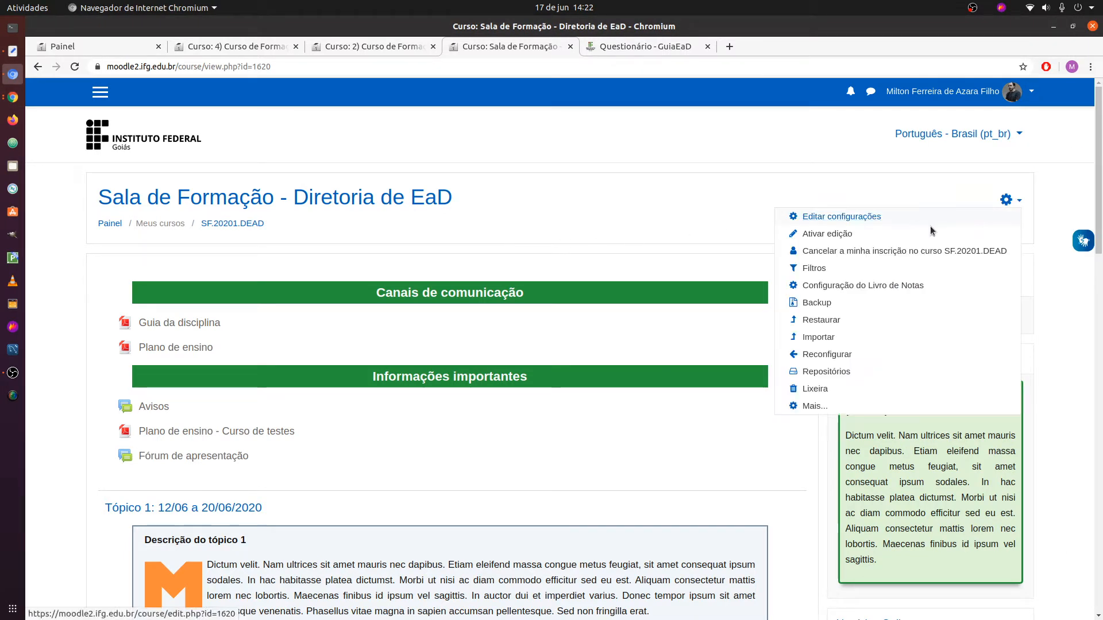
{"action": "left_click", "coordinate": [844, 234]}
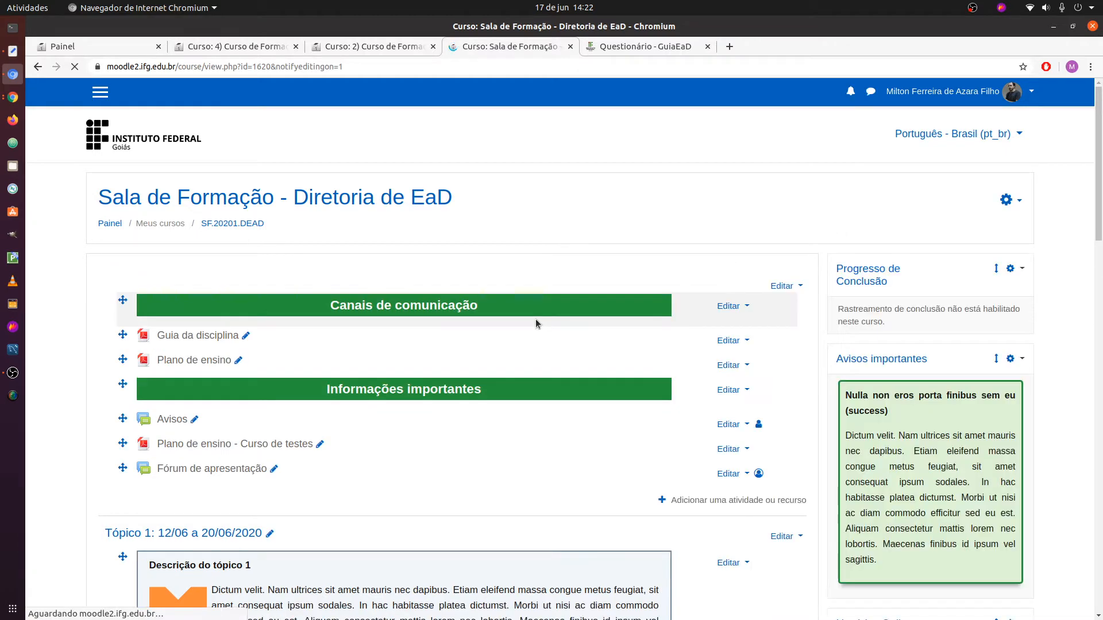
Add a new Questionário activity to Tópico 2 (21/06 à 30/06/2020)
{"action": "scroll", "coordinate": [534, 327], "scroll_direction": "down", "scroll_amount": 7}
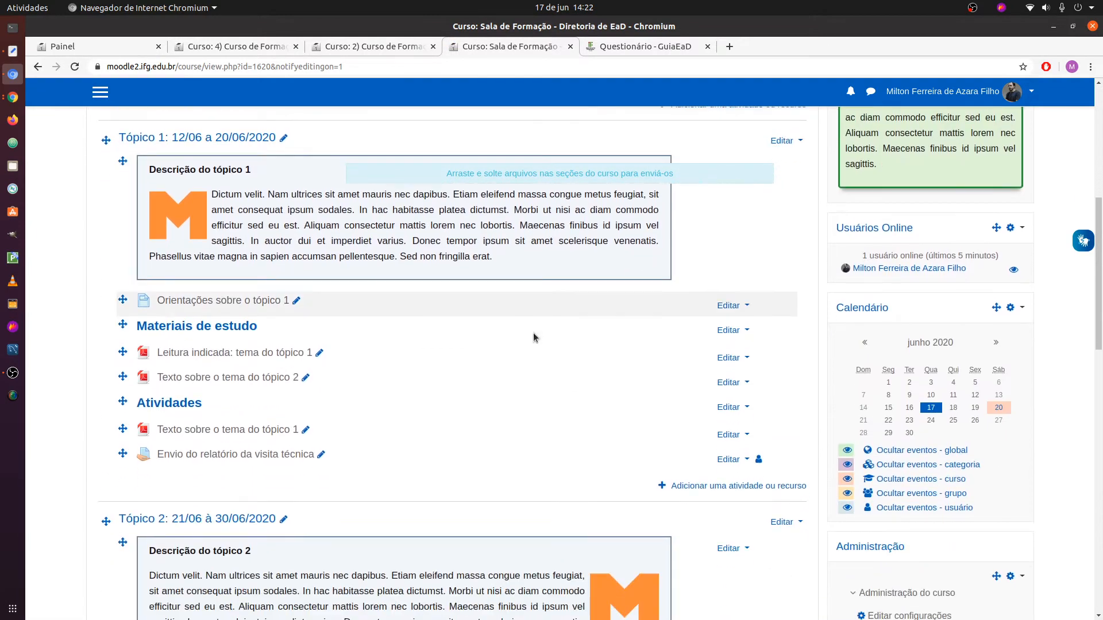
{"action": "scroll", "coordinate": [533, 333], "scroll_direction": "down", "scroll_amount": 5}
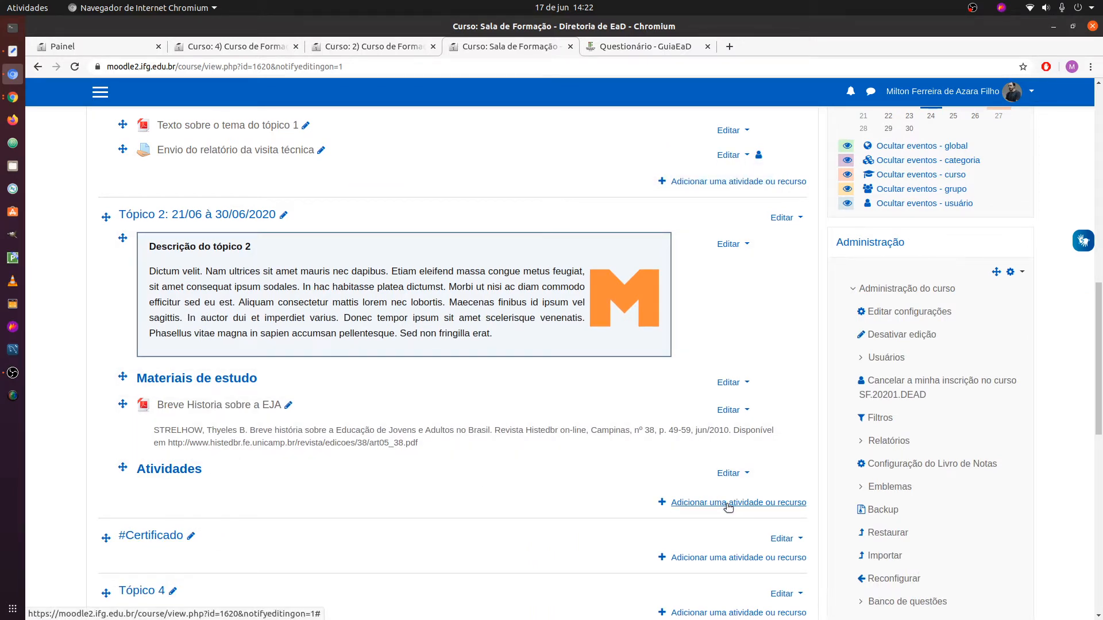
{"action": "left_click", "coordinate": [727, 508]}
{"action": "scroll", "coordinate": [495, 310], "scroll_direction": "down", "scroll_amount": 3}
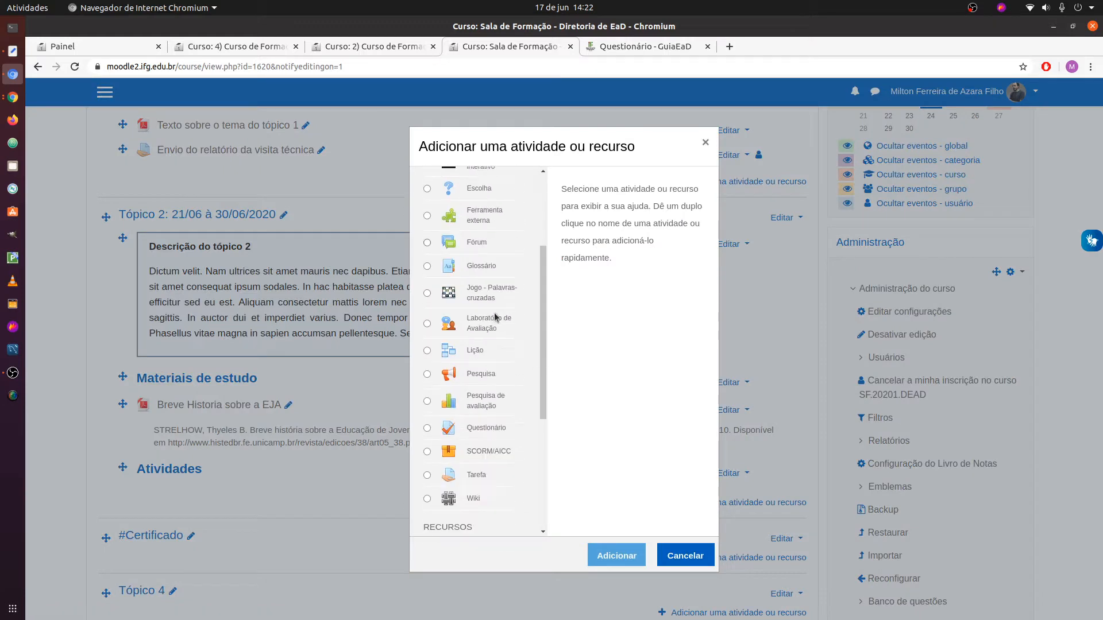
{"action": "left_click", "coordinate": [481, 371]}
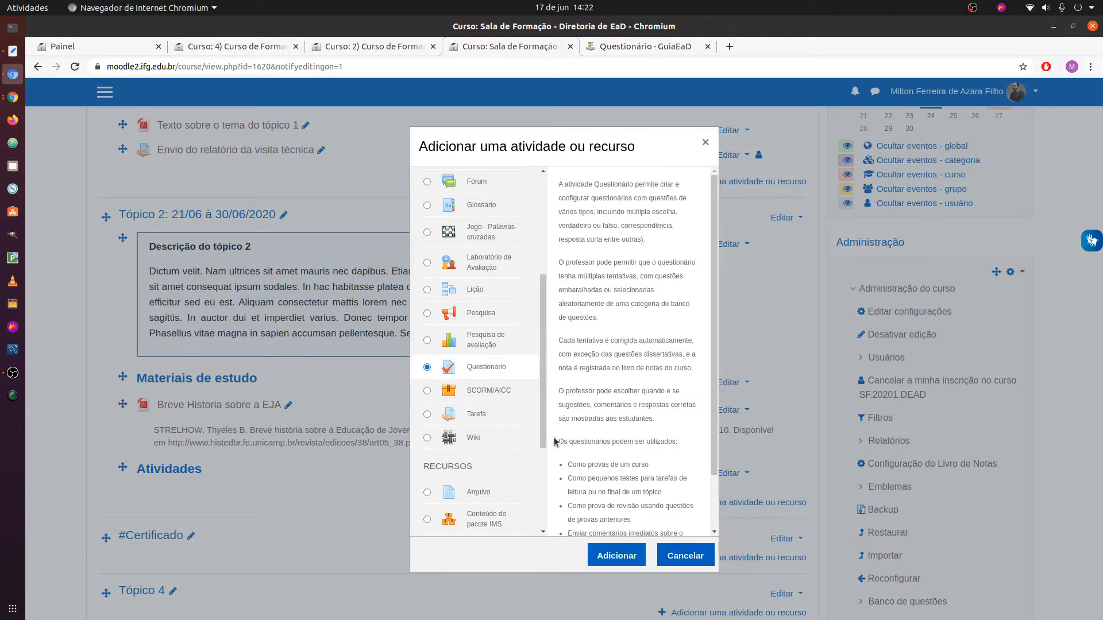
{"action": "left_click", "coordinate": [603, 551]}
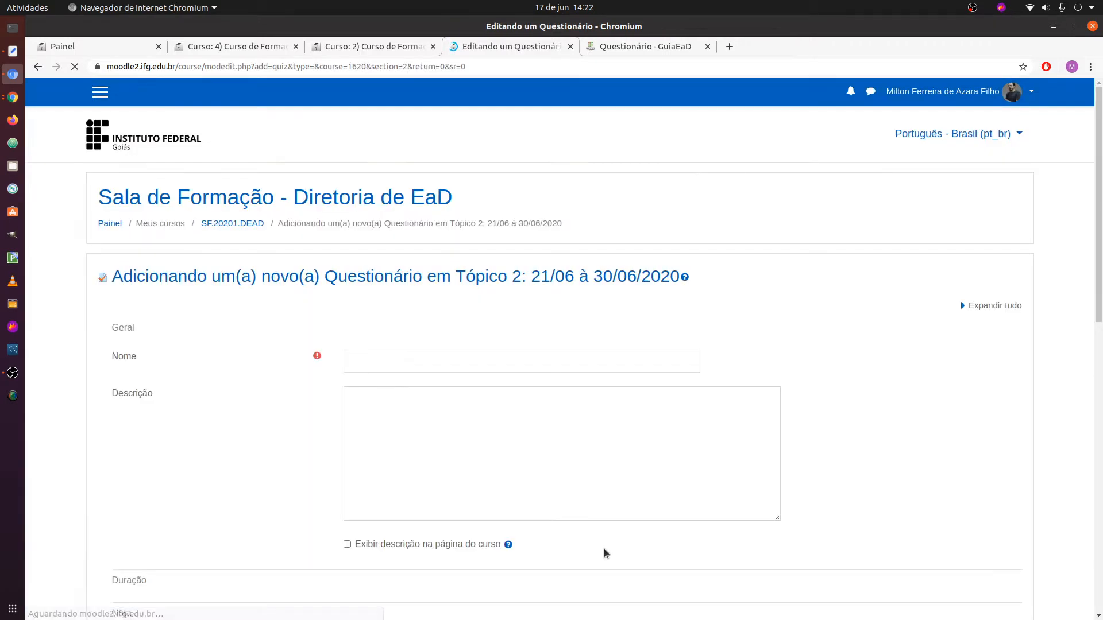
Copy the title "Questionário sobre informática básica" from the text editor notes into the quiz's Nome field in the browser
{"action": "left_click", "coordinate": [12, 58]}
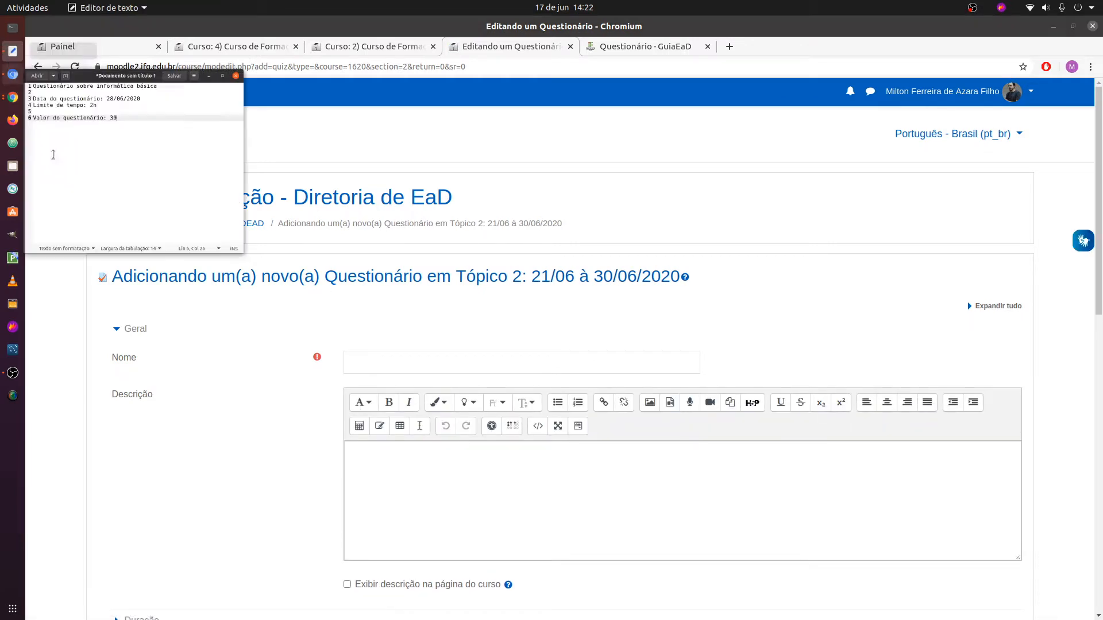
{"action": "left_click", "coordinate": [265, 110]}
{"action": "left_click_drag", "start_coordinate": [265, 110], "coordinate": [161, 114]}
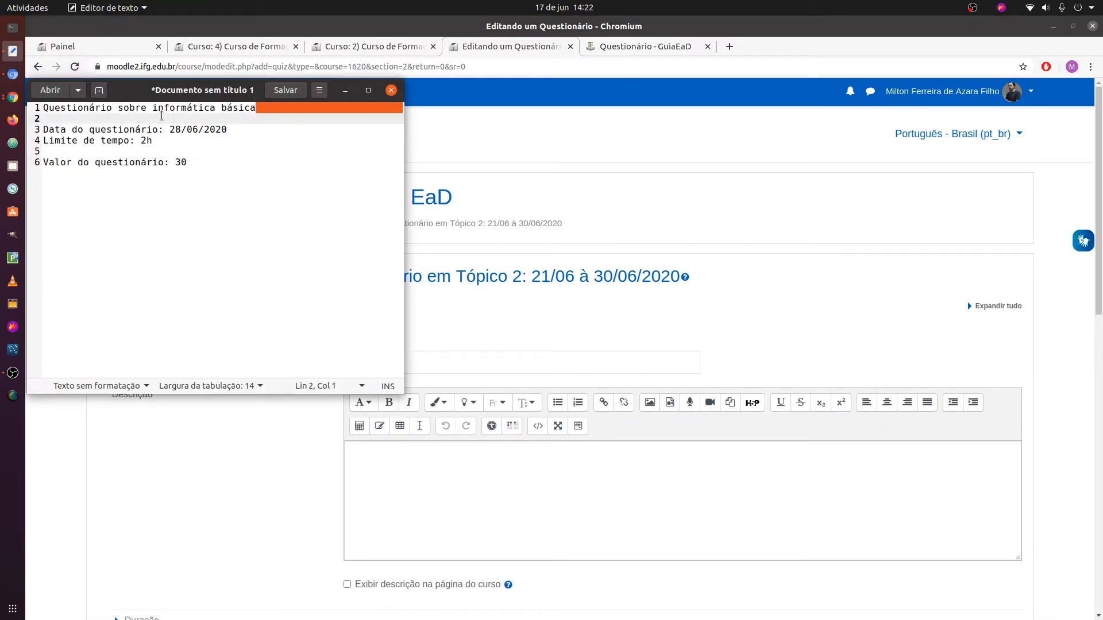
{"action": "left_click_drag", "start_coordinate": [258, 109], "coordinate": [22, 103]}
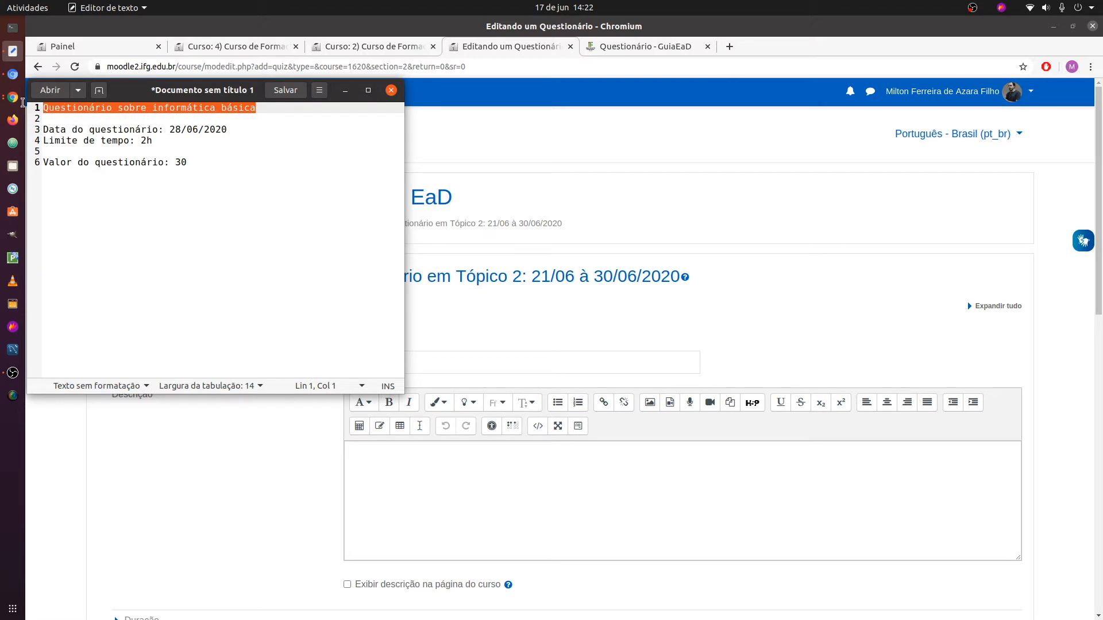
{"action": "key", "text": "ctrl+c"}
{"action": "left_click", "coordinate": [498, 363]}
{"action": "key", "text": "ctrl+v"}
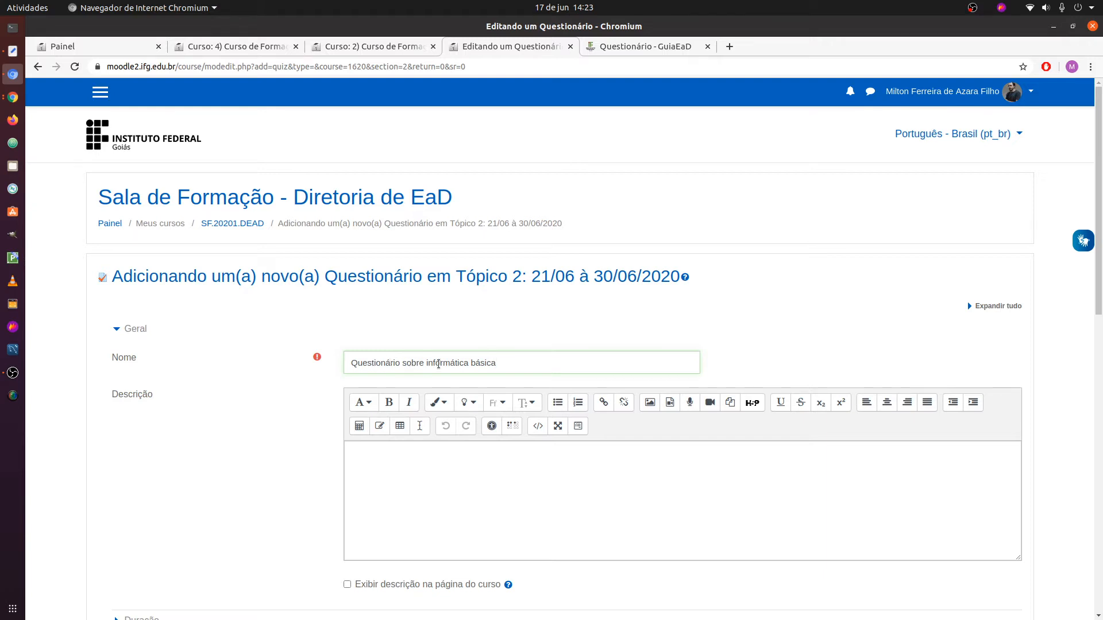
{"action": "key", "text": "alt+Tab"}
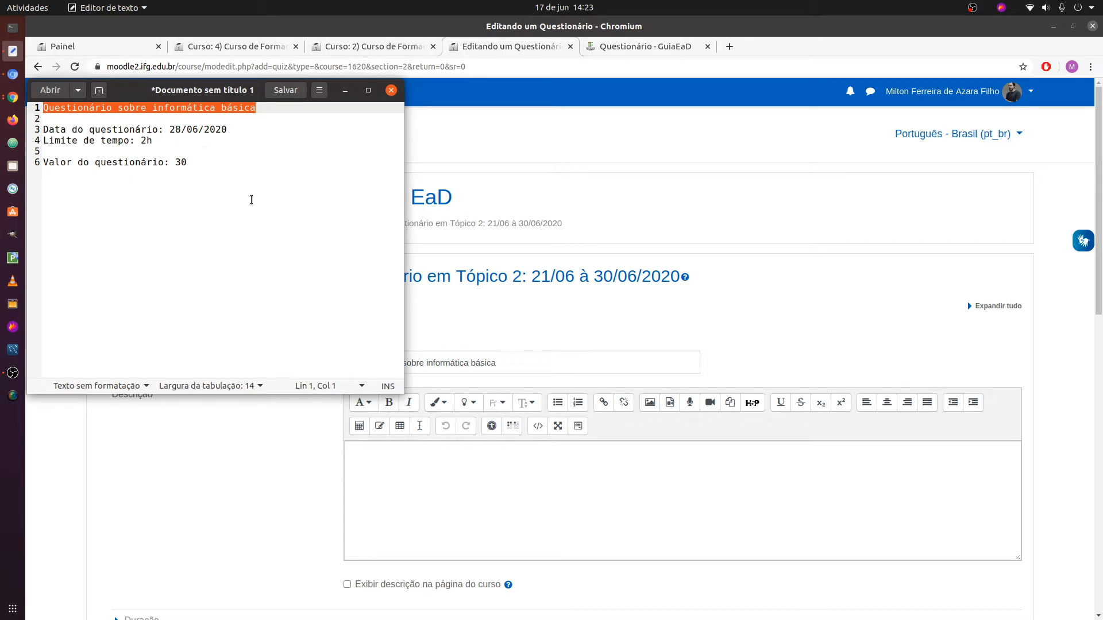
{"action": "key", "text": "alt+Tab"}
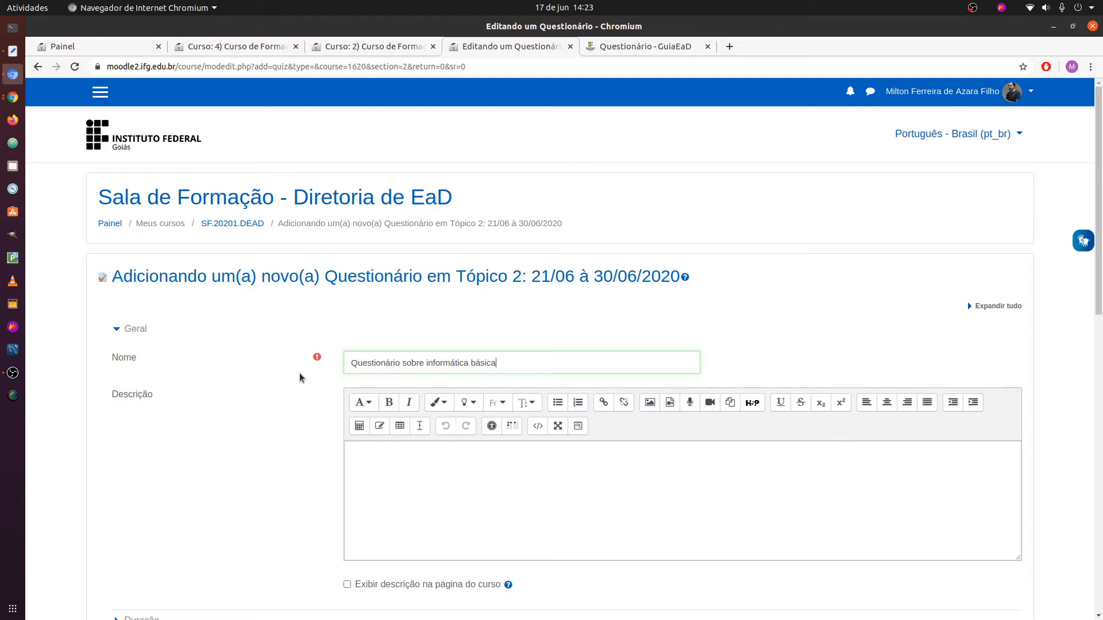
Expand the Duração settings and enable both the opening and closing dates of the quiz
{"action": "scroll", "coordinate": [453, 506], "scroll_direction": "down", "scroll_amount": 5}
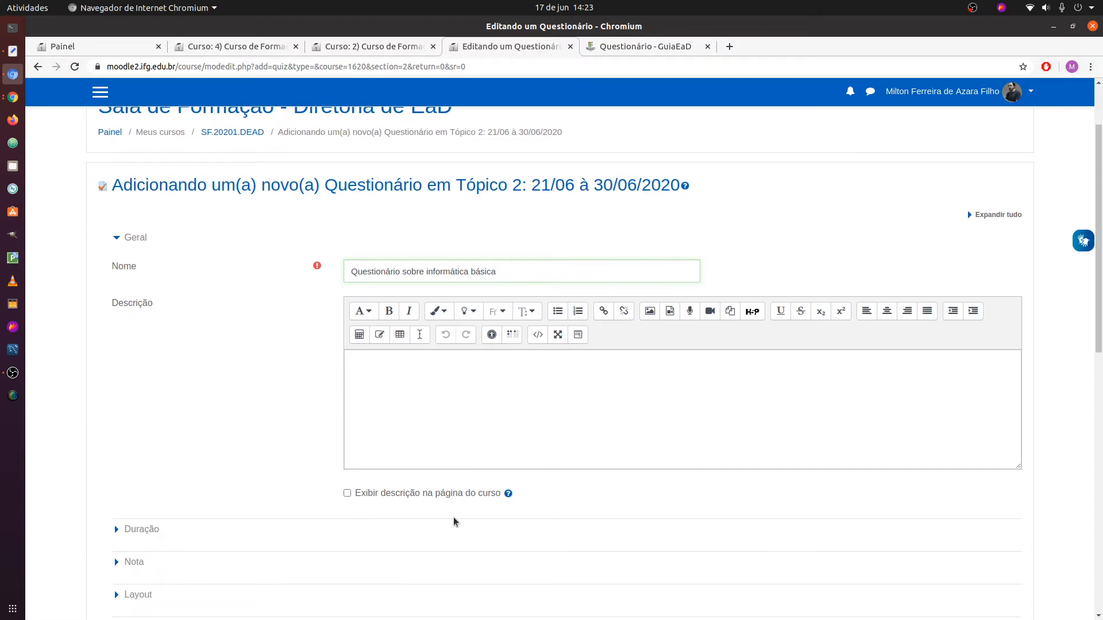
{"action": "scroll", "coordinate": [345, 498], "scroll_direction": "down", "scroll_amount": 7}
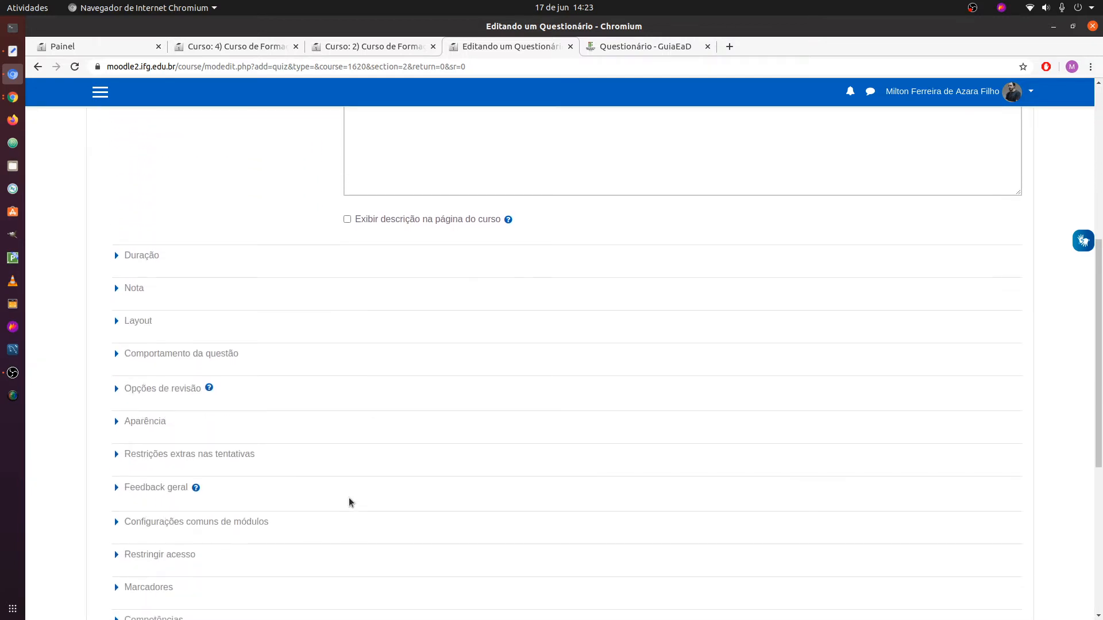
{"action": "left_click", "coordinate": [139, 257]}
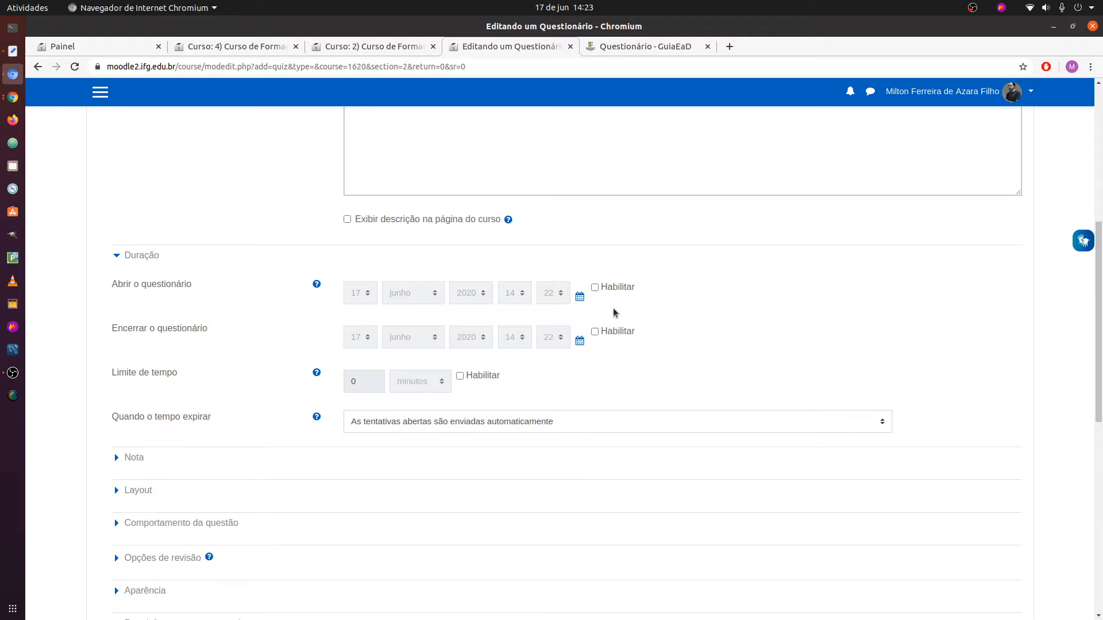
{"action": "left_click", "coordinate": [609, 289]}
{"action": "left_click", "coordinate": [608, 336]}
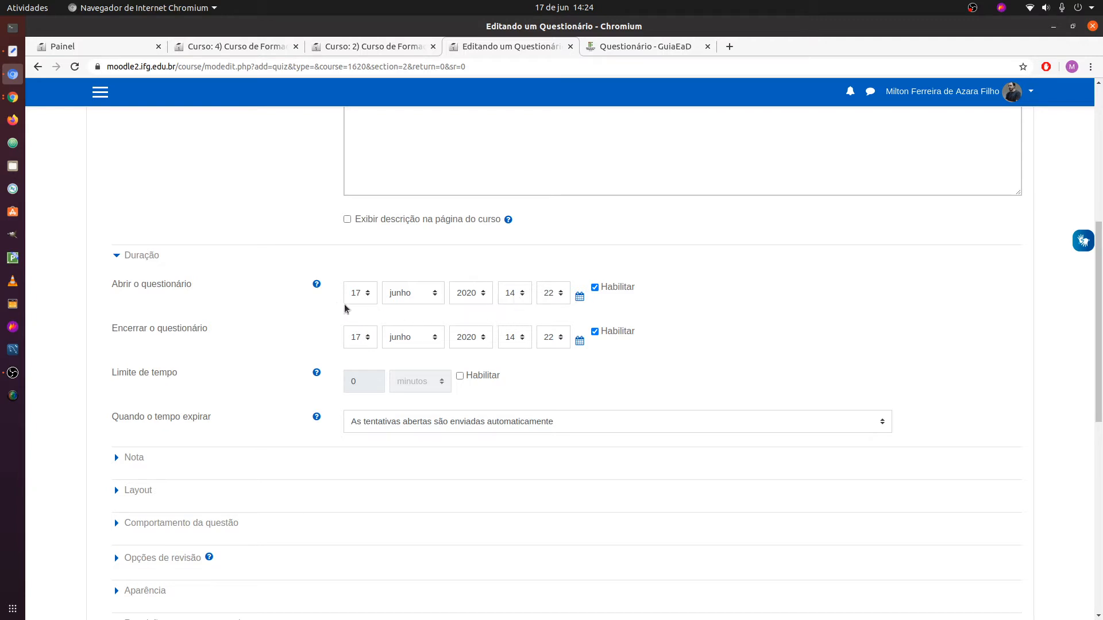
Open the course SF.20201.DEAD in a separate browser tab and check the date range of Tópico 2
{"action": "scroll", "coordinate": [314, 310], "scroll_direction": "up", "scroll_amount": 7}
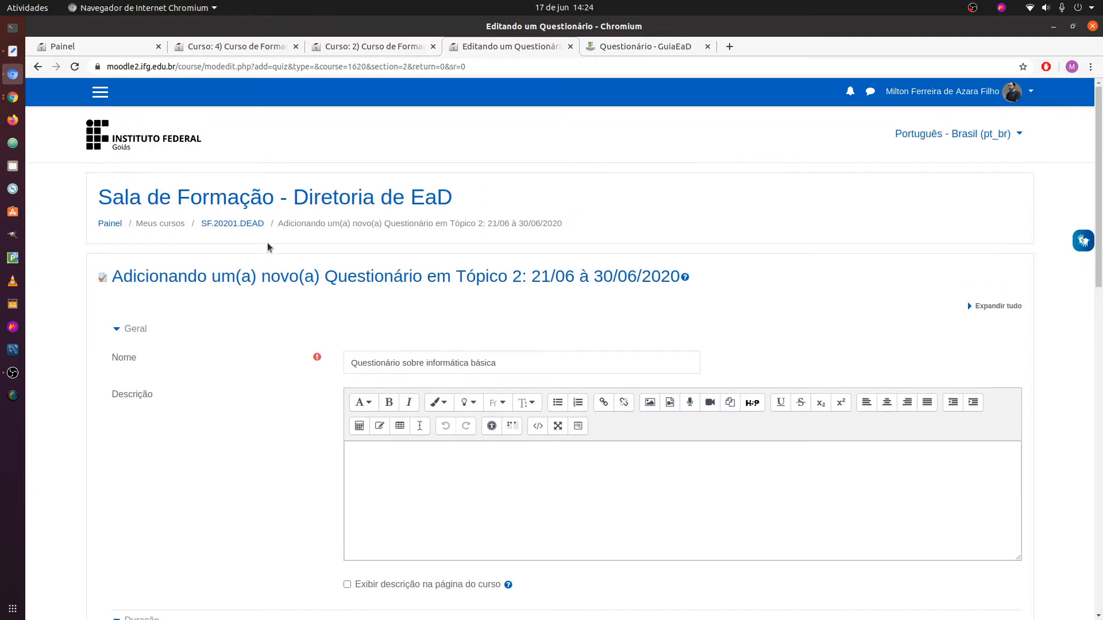
{"action": "middle_click", "coordinate": [233, 223]}
{"action": "left_click", "coordinate": [621, 50]}
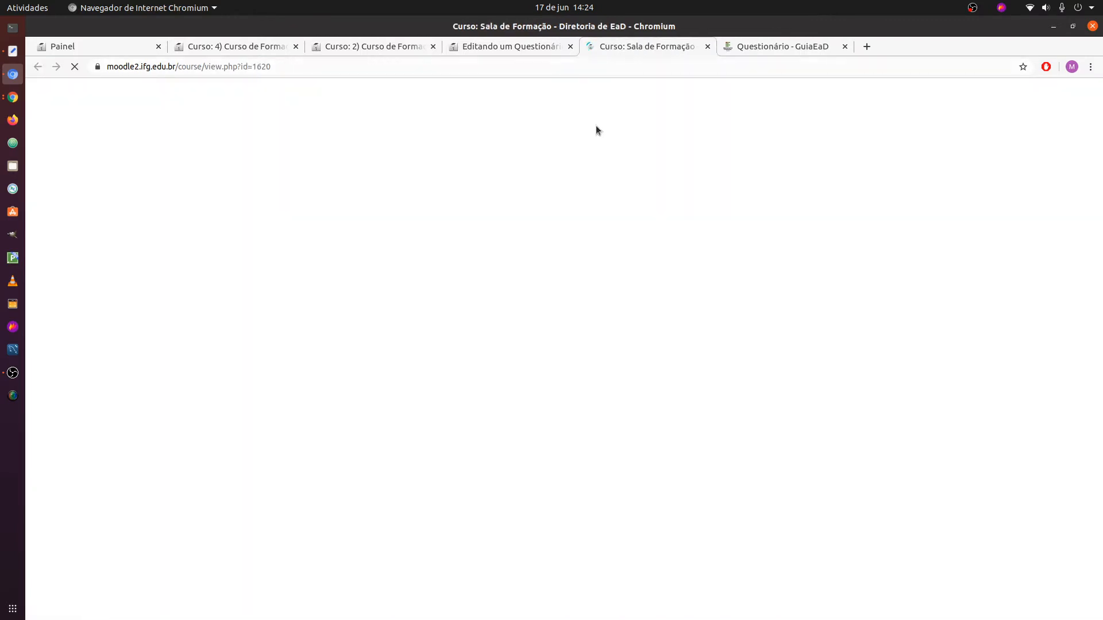
{"action": "scroll", "coordinate": [412, 336], "scroll_direction": "down", "scroll_amount": 10}
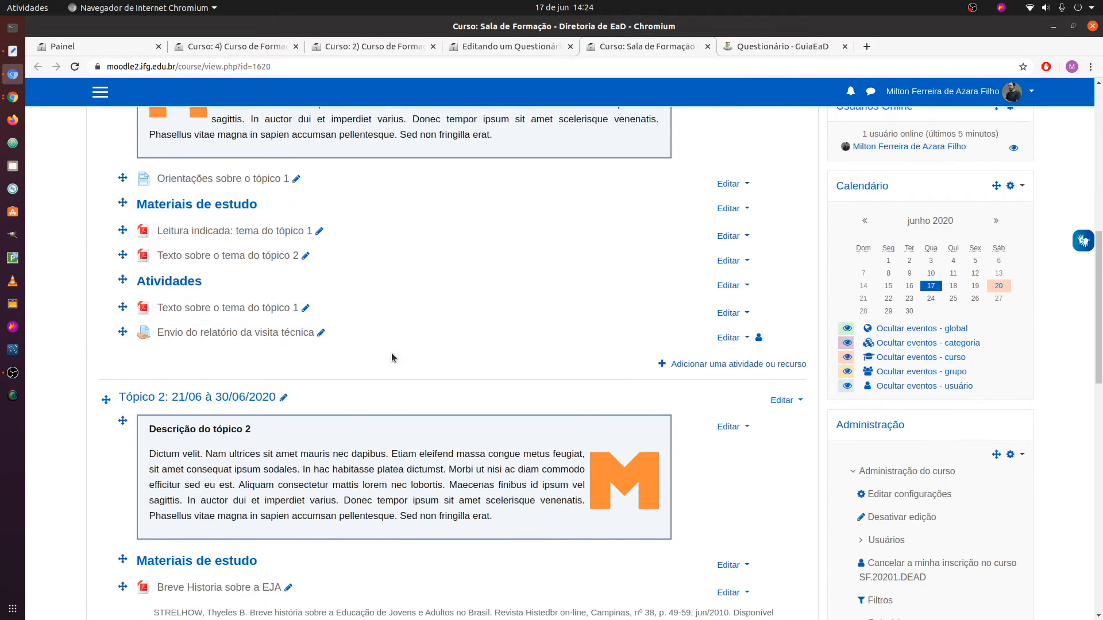
{"action": "scroll", "coordinate": [391, 353], "scroll_direction": "down", "scroll_amount": 3}
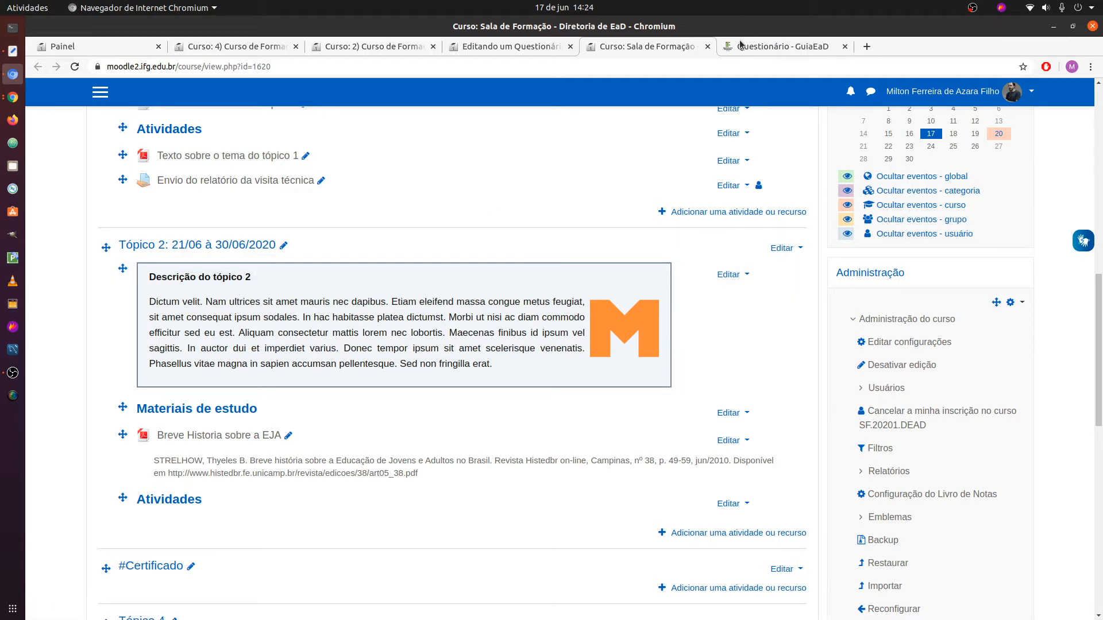
Back in the quiz form, set the opening day to 21 and the closing day to 30
{"action": "left_click", "coordinate": [533, 44]}
{"action": "scroll", "coordinate": [303, 382], "scroll_direction": "down", "scroll_amount": 5}
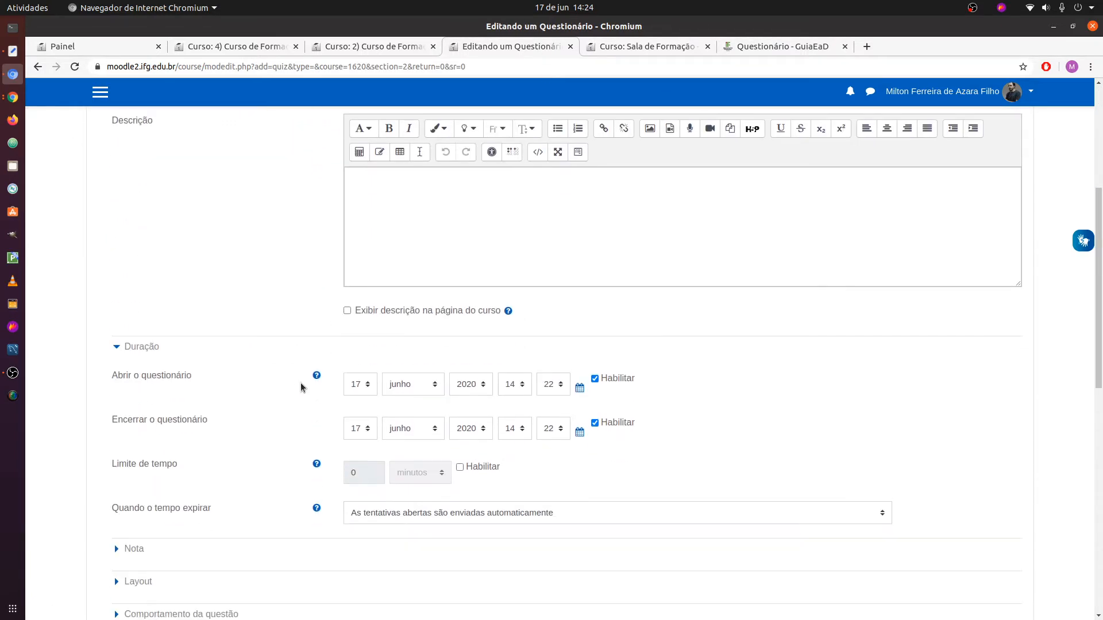
{"action": "left_click", "coordinate": [360, 385]}
{"action": "left_click_drag", "start_coordinate": [373, 433], "coordinate": [372, 496]}
{"action": "left_click", "coordinate": [356, 518]}
{"action": "left_click", "coordinate": [371, 433]}
{"action": "scroll", "coordinate": [360, 404], "scroll_direction": "down", "scroll_amount": 4}
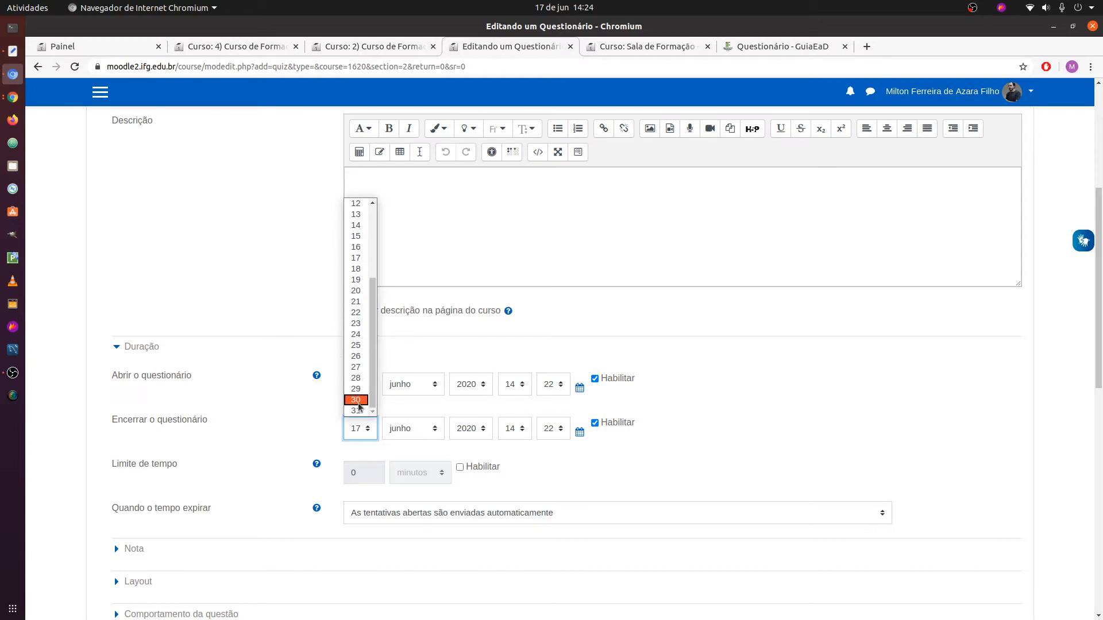
{"action": "left_click", "coordinate": [359, 404]}
Set the quiz's opening time to 00:00
{"action": "left_click", "coordinate": [511, 389]}
{"action": "scroll", "coordinate": [510, 460], "scroll_direction": "up", "scroll_amount": 2}
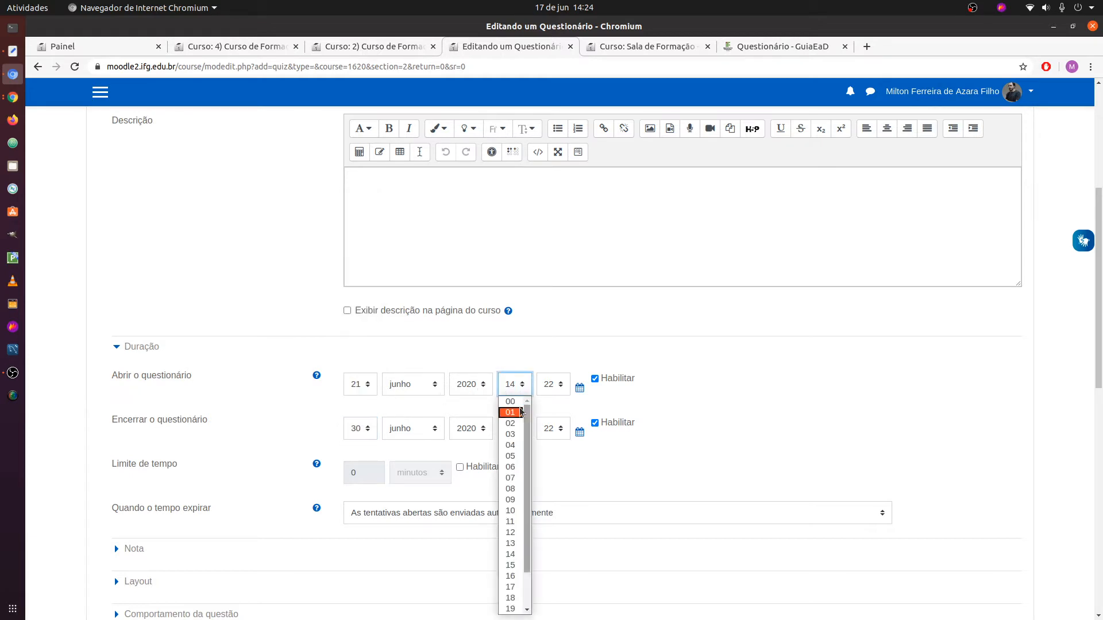
{"action": "left_click", "coordinate": [509, 409]}
{"action": "left_click", "coordinate": [562, 392]}
{"action": "scroll", "coordinate": [548, 416], "scroll_direction": "up", "scroll_amount": 1}
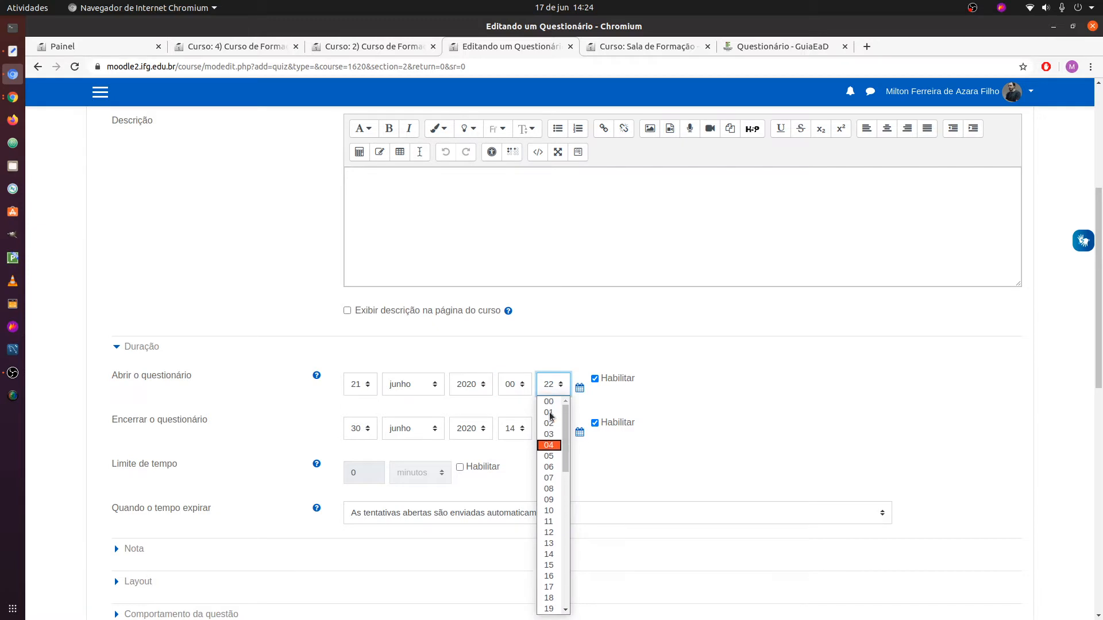
{"action": "left_click", "coordinate": [549, 401]}
Set the quiz's closing time to 23:59
{"action": "left_click", "coordinate": [514, 428]}
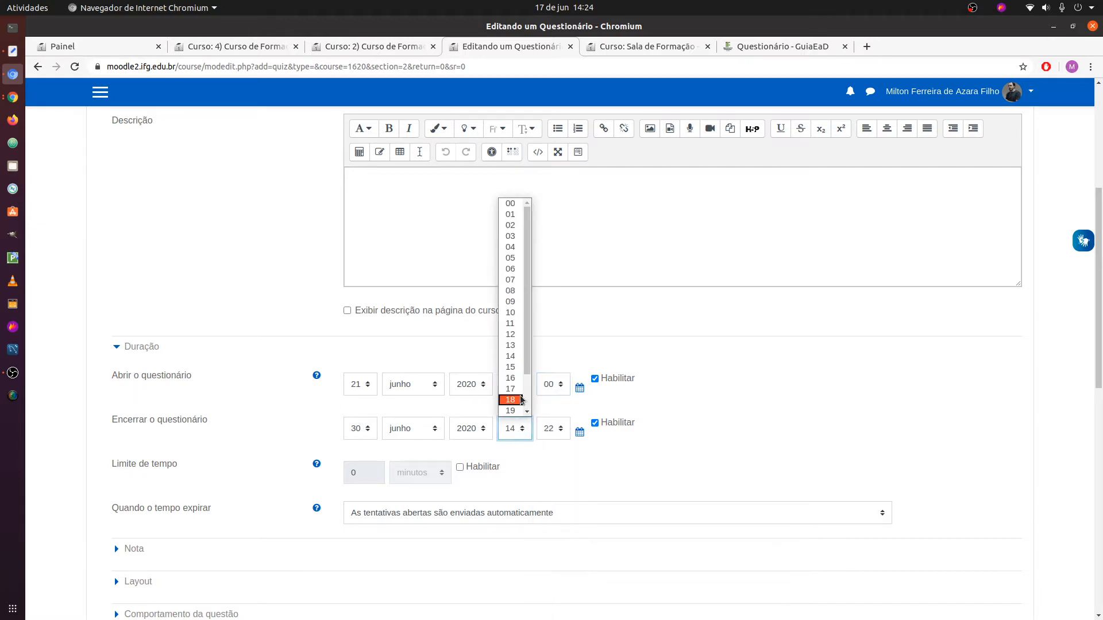
{"action": "scroll", "coordinate": [509, 410], "scroll_direction": "down", "scroll_amount": 2}
{"action": "left_click", "coordinate": [510, 411]}
{"action": "left_click", "coordinate": [553, 428]}
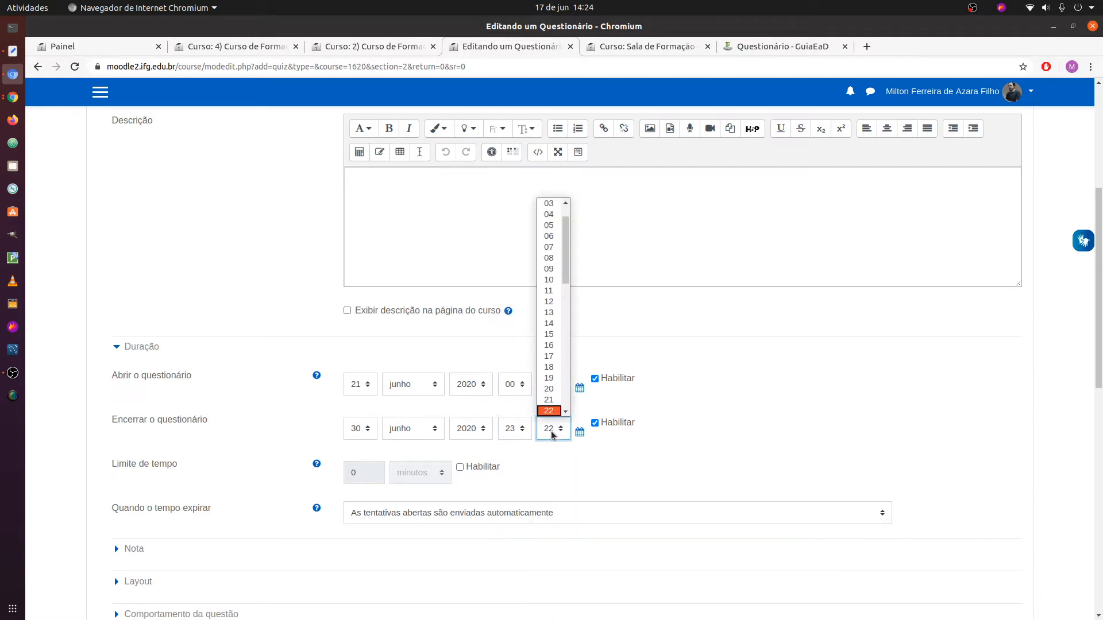
{"action": "scroll", "coordinate": [550, 410], "scroll_direction": "down", "scroll_amount": 3}
{"action": "scroll", "coordinate": [549, 410], "scroll_direction": "down", "scroll_amount": 3}
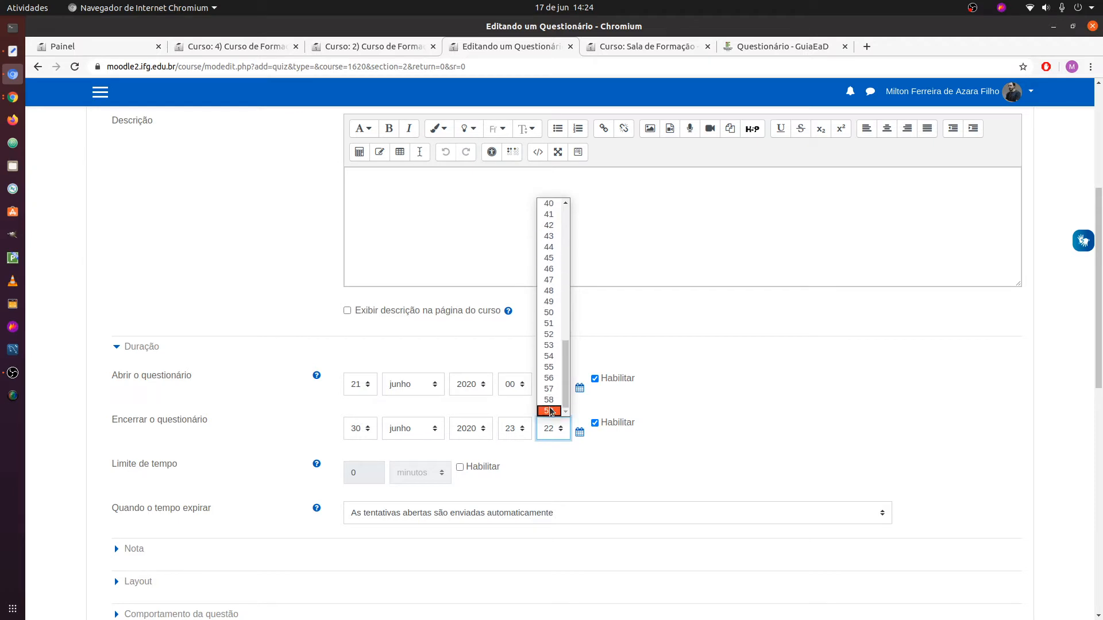
{"action": "left_click", "coordinate": [549, 410]}
{"action": "left_click", "coordinate": [689, 409]}
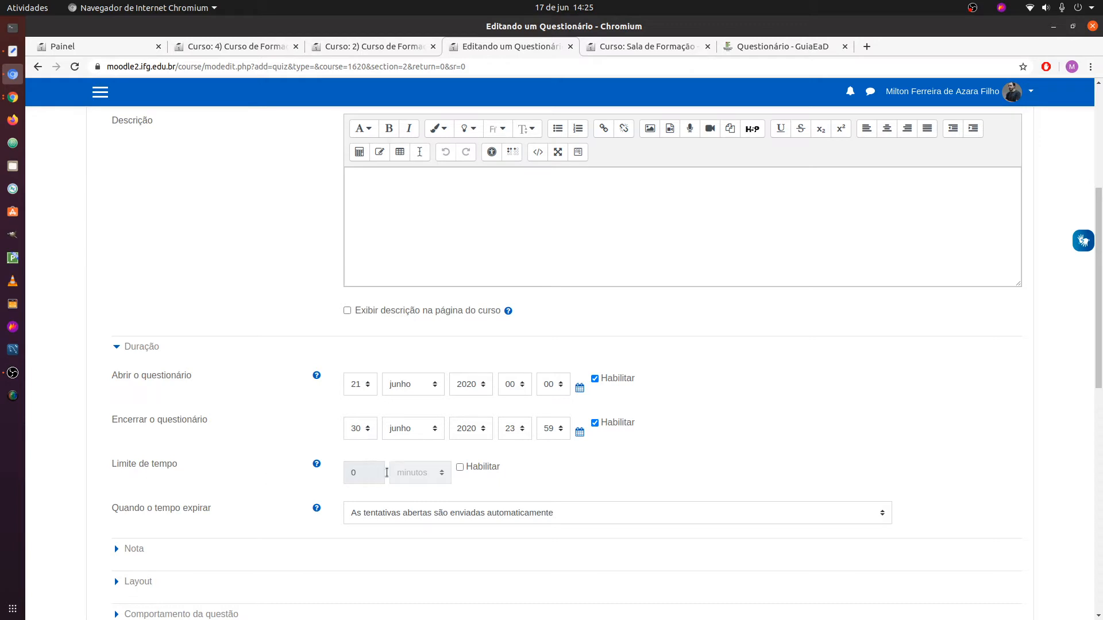
Enable the quiz's time limit and set it to 2 horas
{"action": "left_click", "coordinate": [461, 469]}
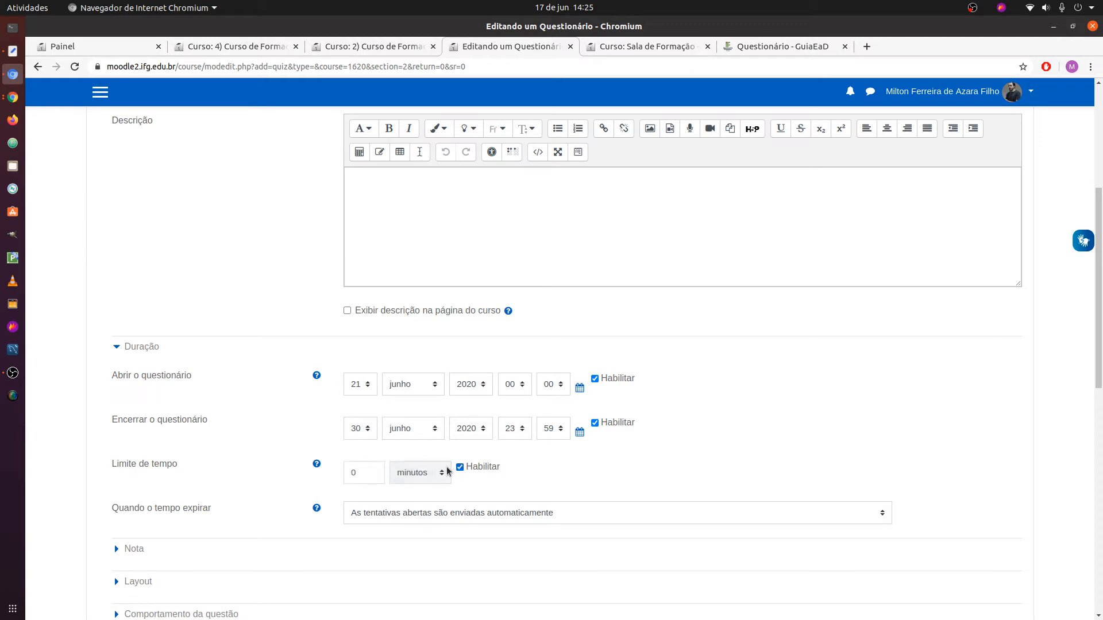
{"action": "left_click_drag", "start_coordinate": [365, 471], "coordinate": [299, 471]}
{"action": "type", "text": "2"}
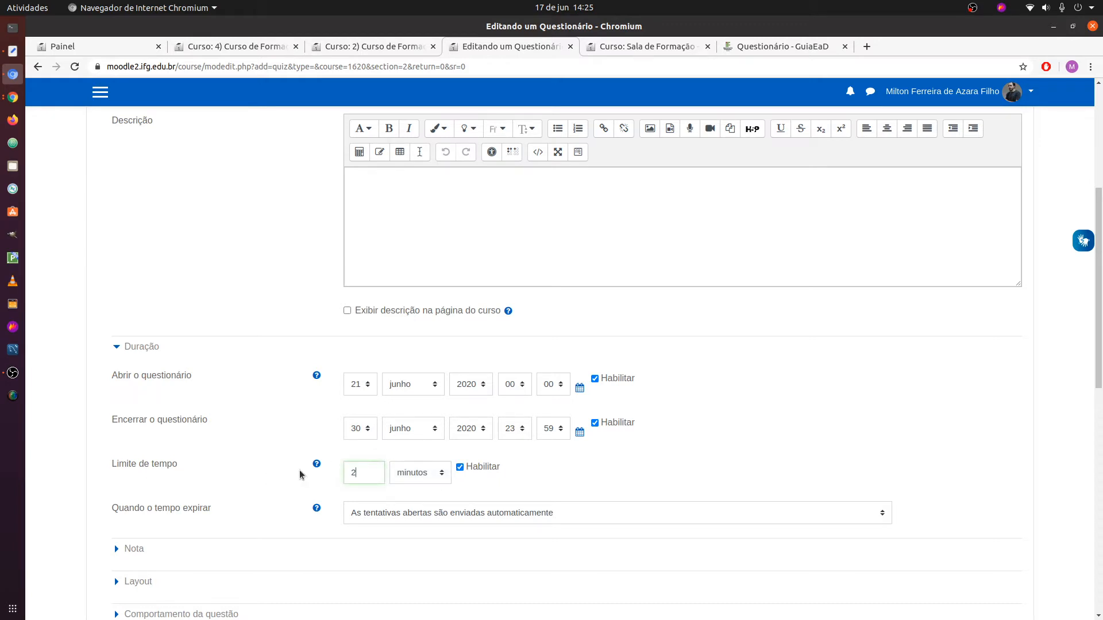
{"action": "left_click", "coordinate": [436, 480]}
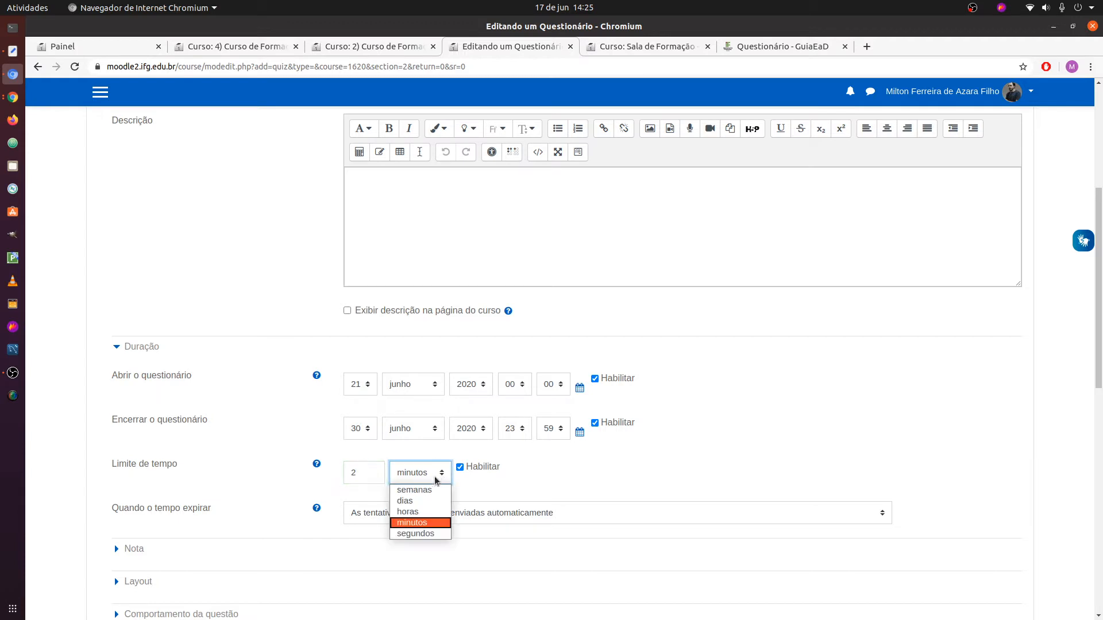
{"action": "left_click", "coordinate": [418, 510]}
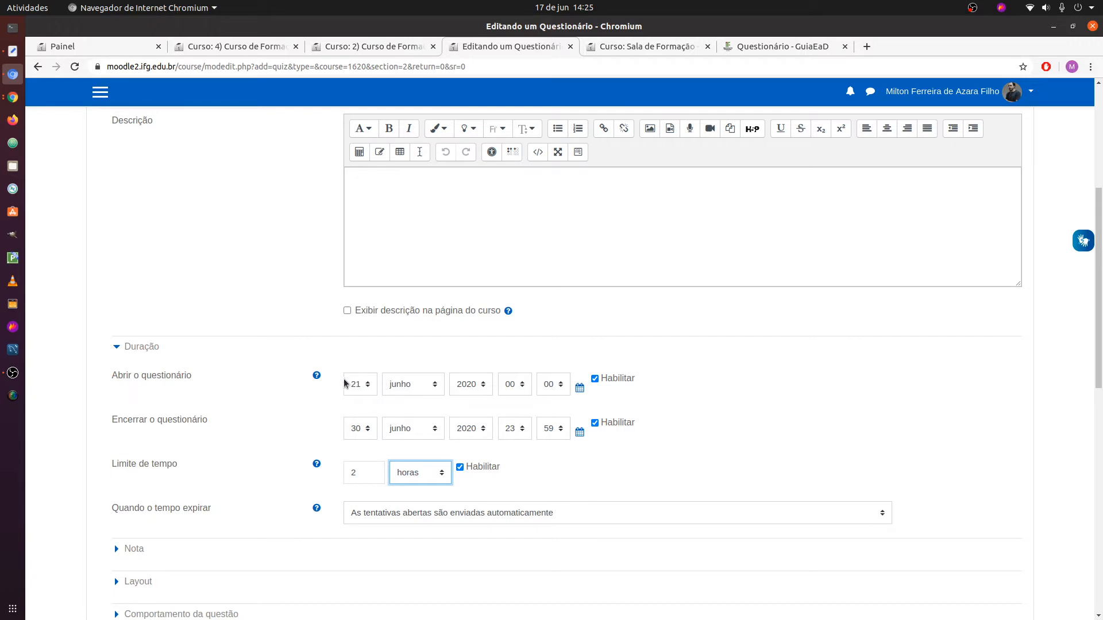
{"action": "left_click", "coordinate": [361, 475]}
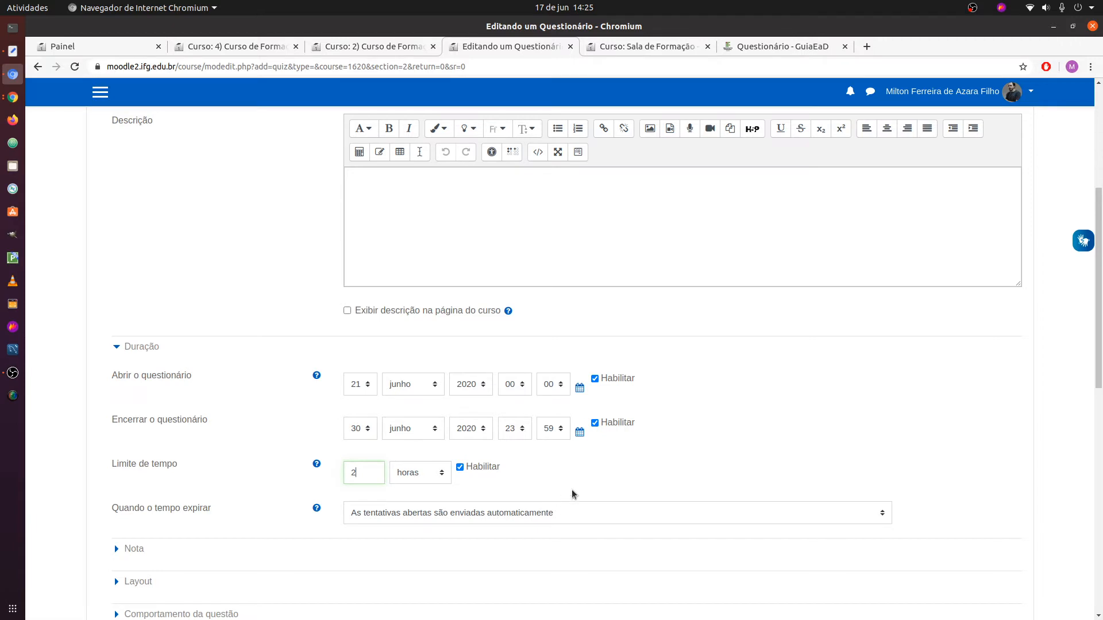
Choose "As tentativas abertas são enviadas automaticamente" as the action for when the quiz time expires
{"action": "scroll", "coordinate": [577, 484], "scroll_direction": "down", "scroll_amount": 1}
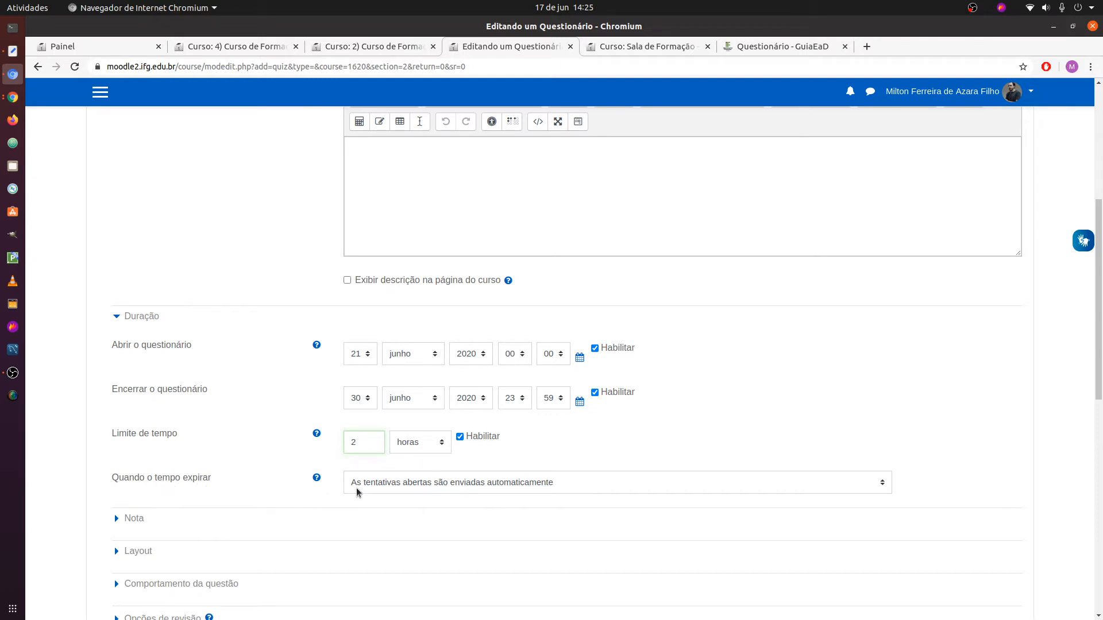
{"action": "left_click", "coordinate": [597, 490]}
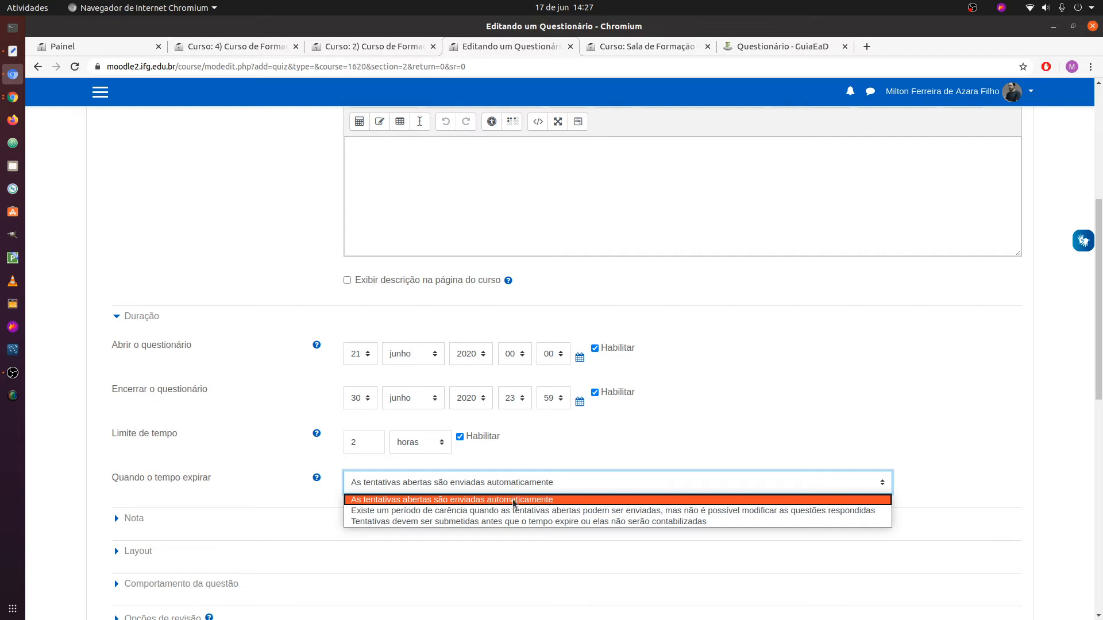
{"action": "left_click", "coordinate": [515, 500]}
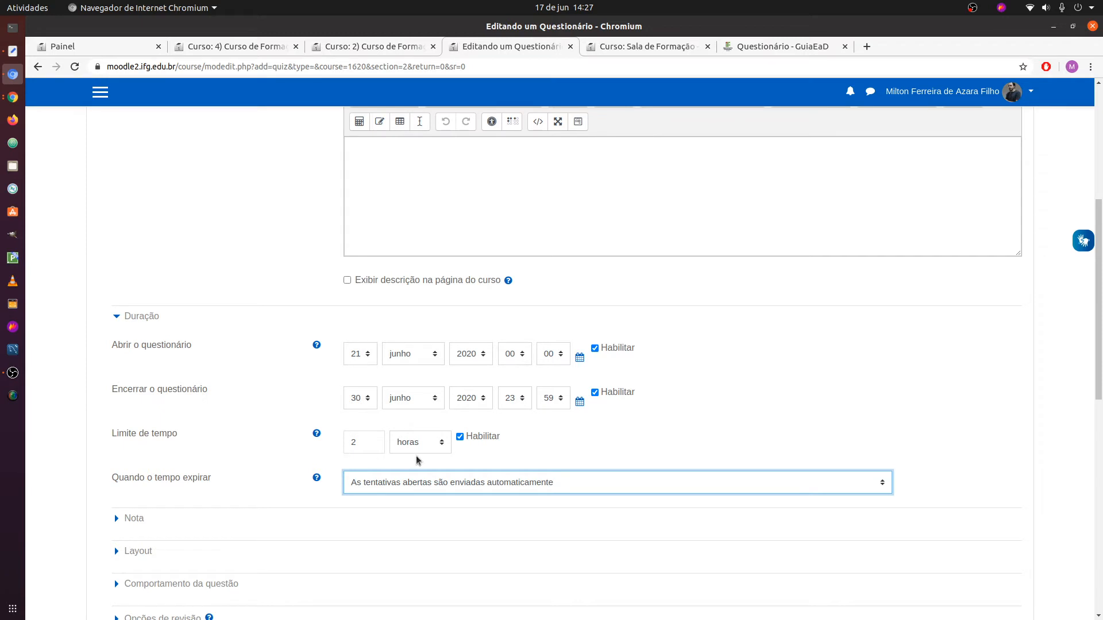
In the Nota settings, set the allowed attempts to 2 and the grading method to Nota mais alta
{"action": "scroll", "coordinate": [352, 498], "scroll_direction": "down", "scroll_amount": 3}
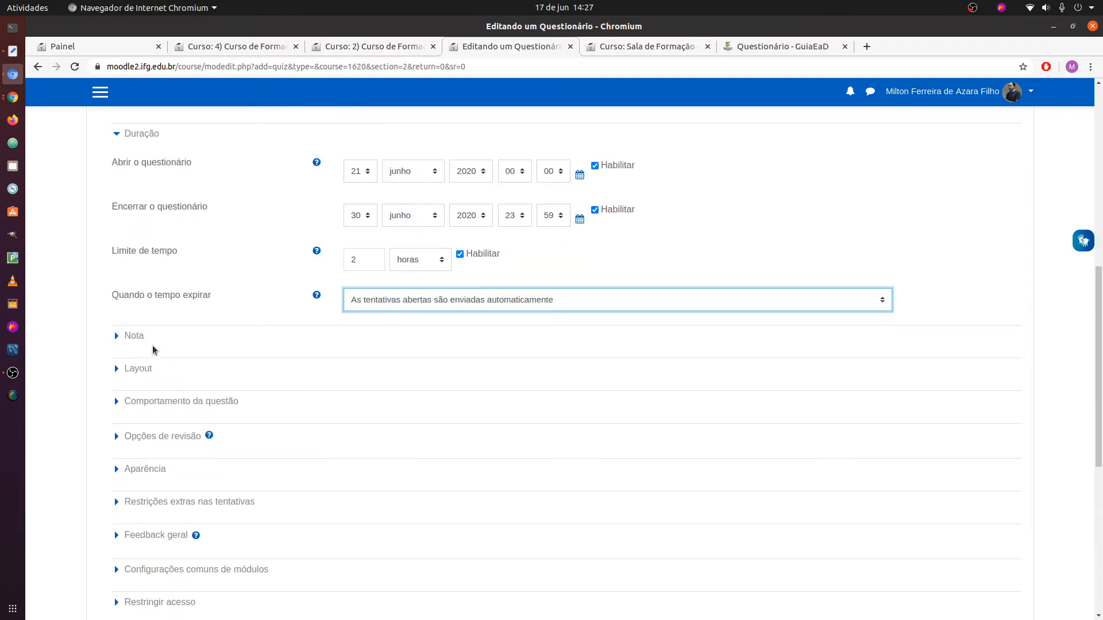
{"action": "left_click", "coordinate": [134, 341]}
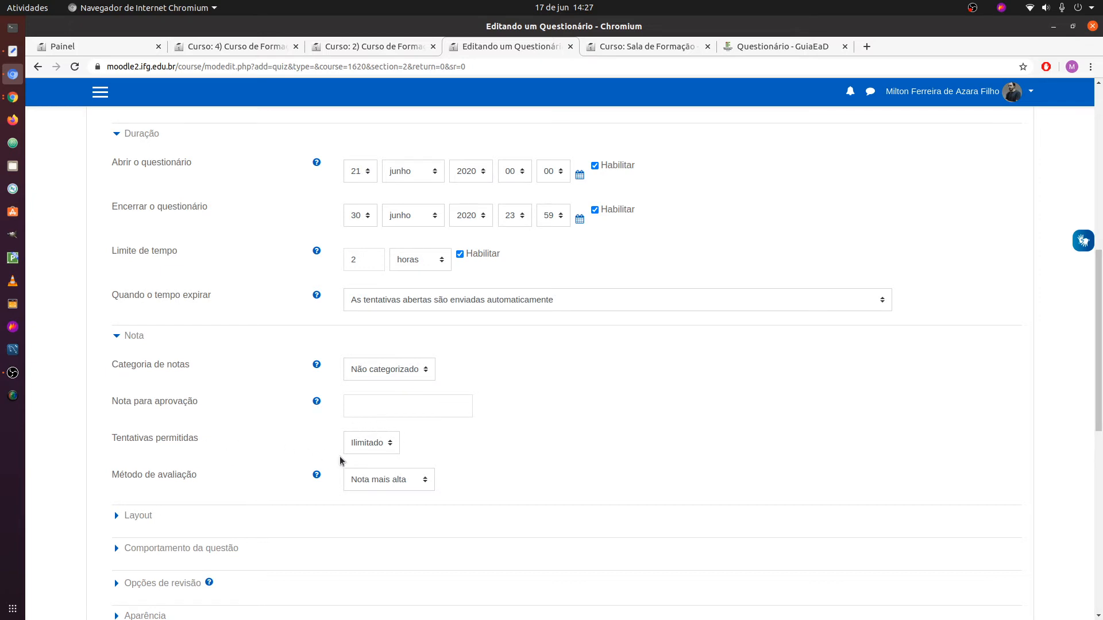
{"action": "left_click", "coordinate": [371, 450]}
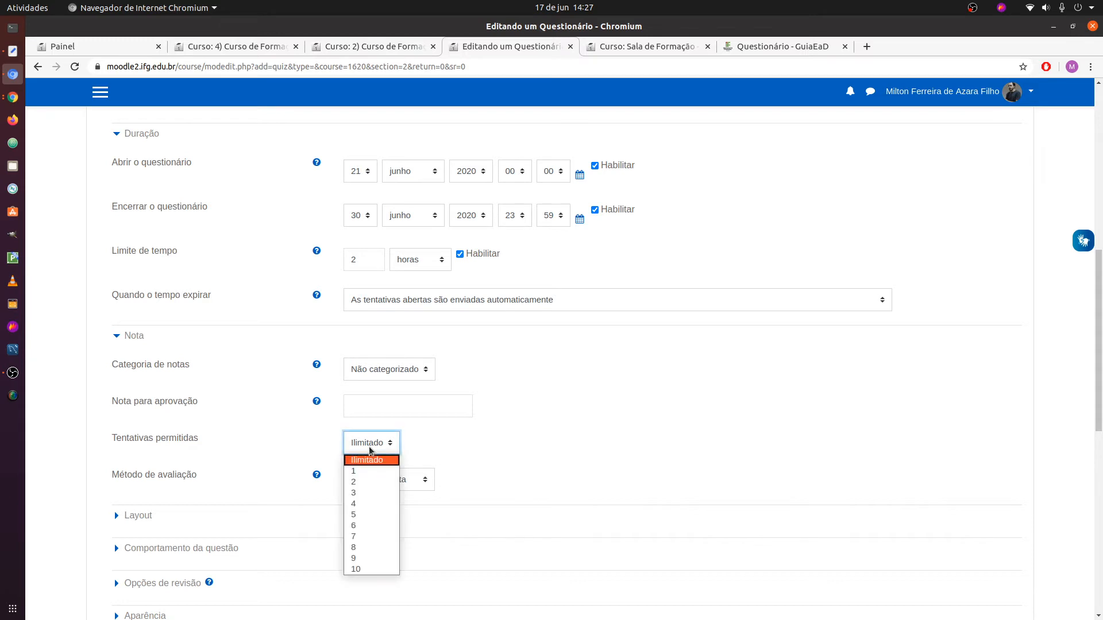
{"action": "left_click", "coordinate": [363, 484]}
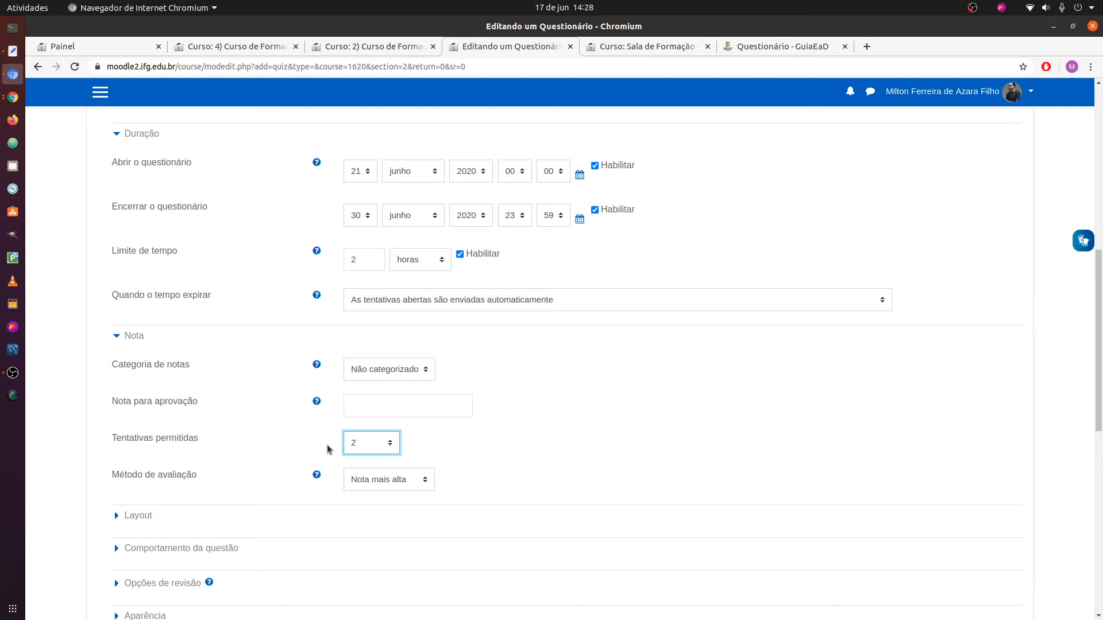
{"action": "left_click", "coordinate": [425, 484]}
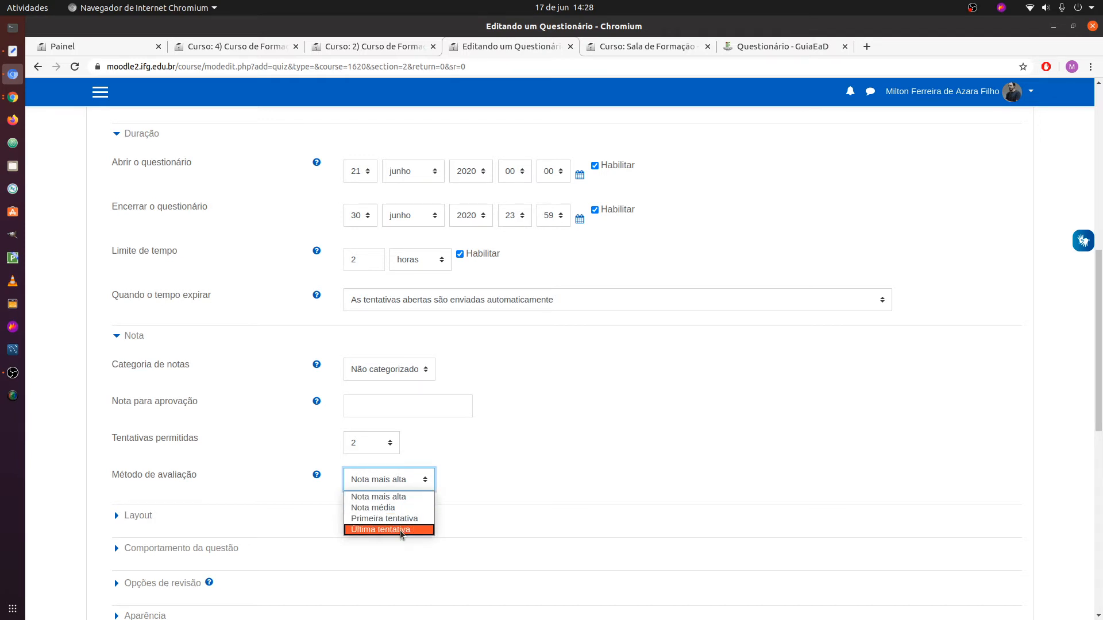
{"action": "left_click", "coordinate": [424, 498]}
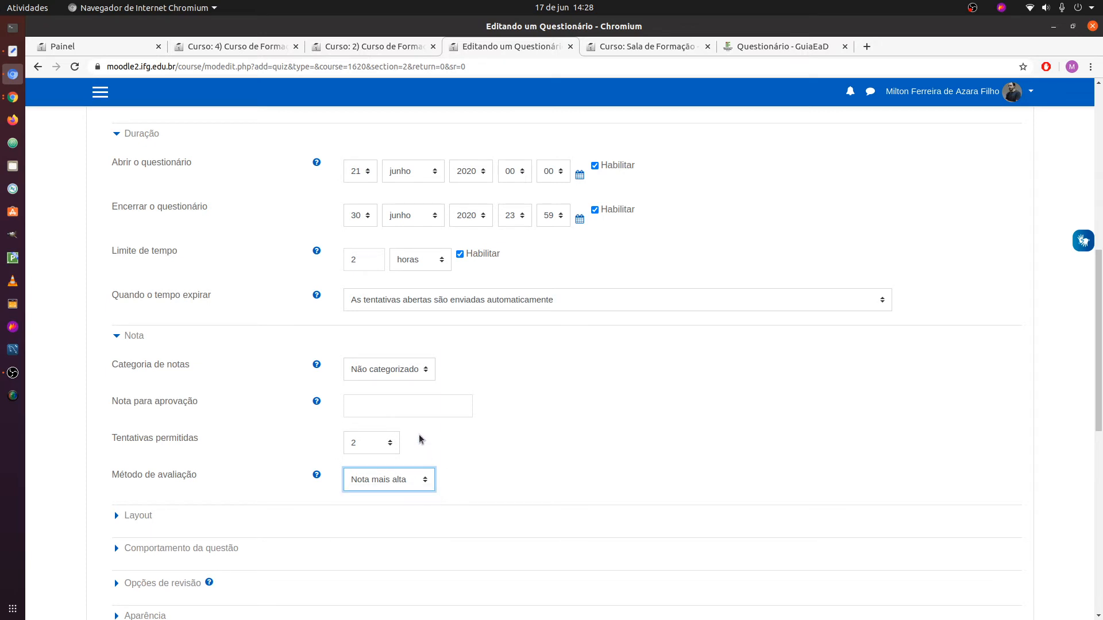
{"action": "left_click", "coordinate": [425, 485]}
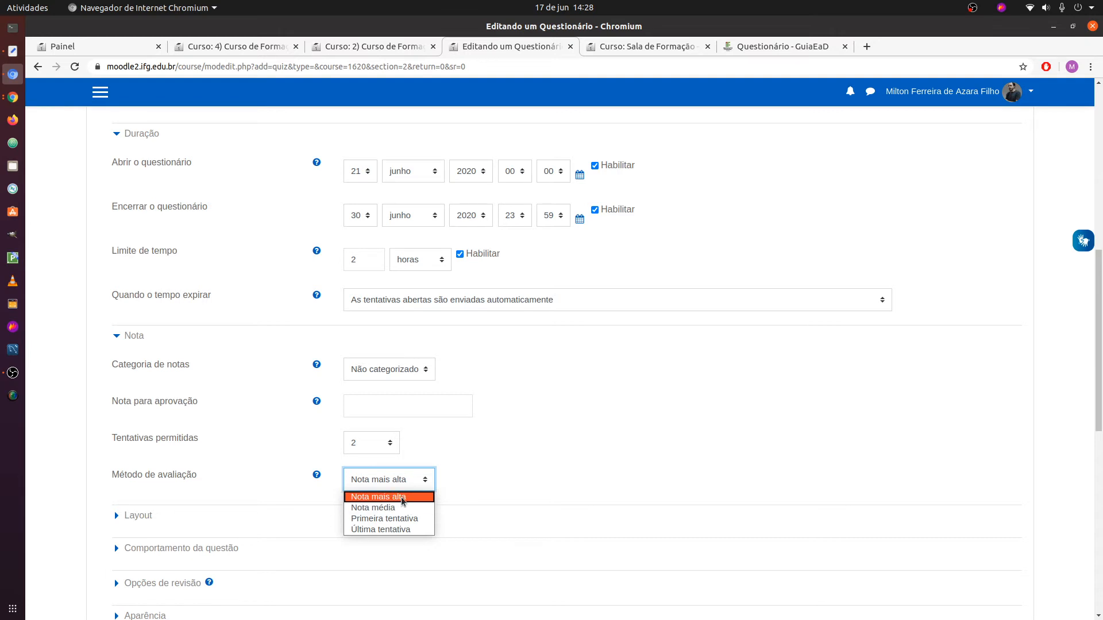
{"action": "left_click", "coordinate": [403, 501]}
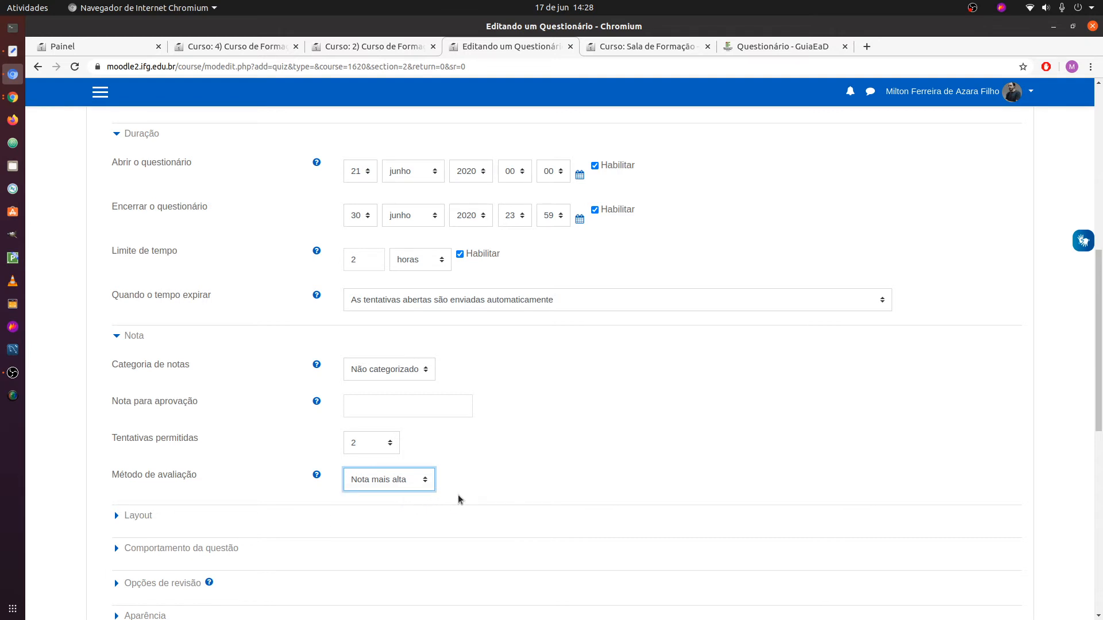
In the Layout settings, set Nova página to "Nunca, todas as questões em uma página"
{"action": "scroll", "coordinate": [167, 446], "scroll_direction": "down", "scroll_amount": 2}
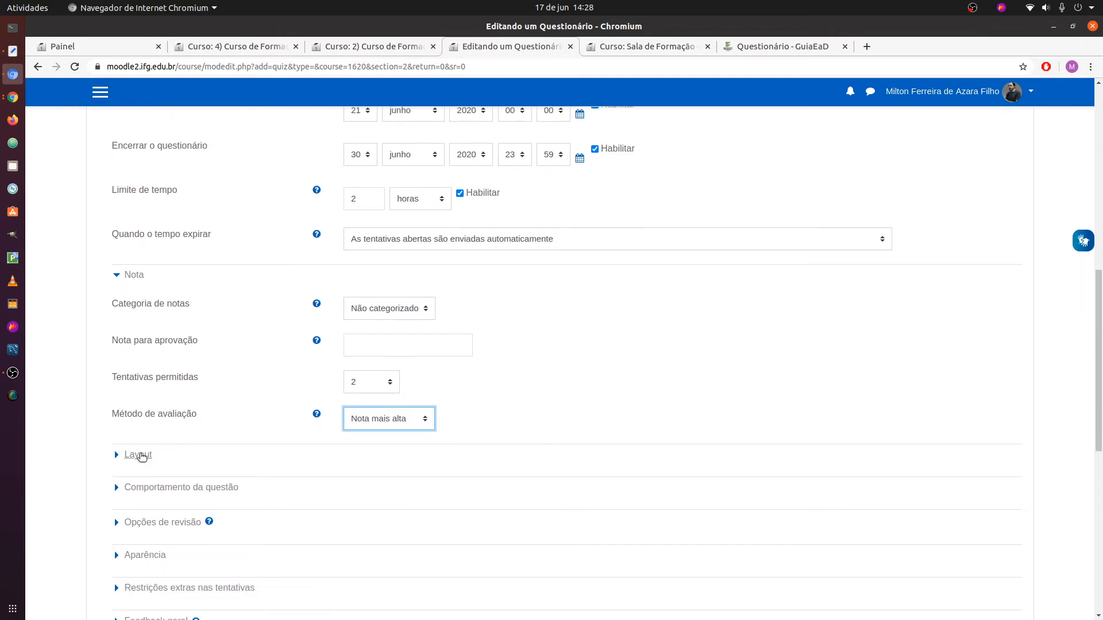
{"action": "left_click", "coordinate": [142, 456]}
{"action": "scroll", "coordinate": [249, 456], "scroll_direction": "down", "scroll_amount": 2}
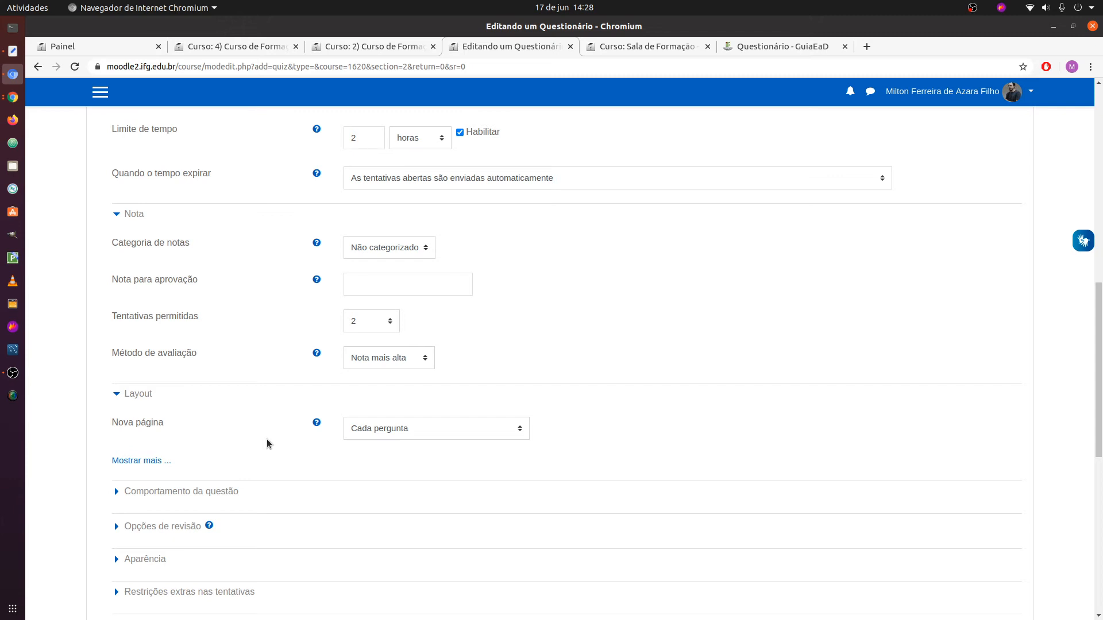
{"action": "left_click", "coordinate": [416, 431]}
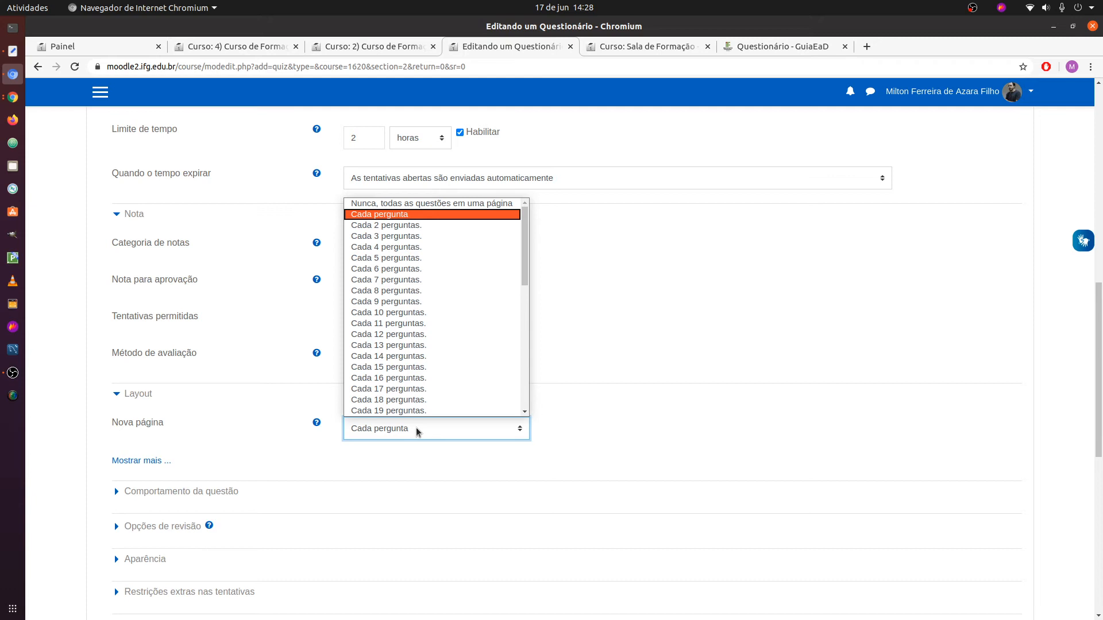
{"action": "left_click", "coordinate": [445, 205]}
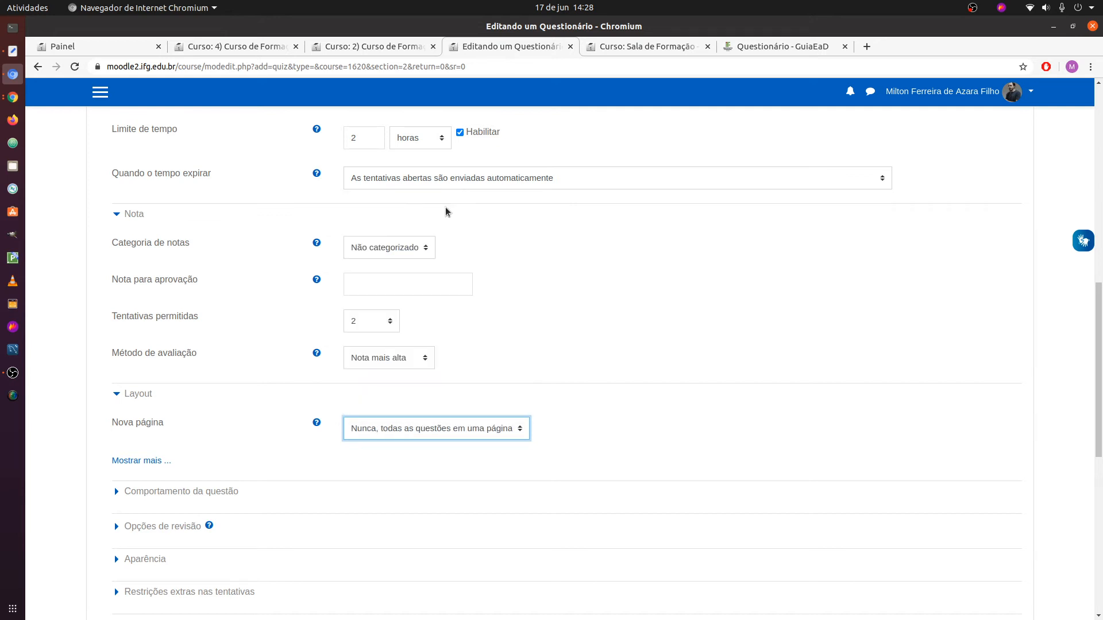
{"action": "left_click", "coordinate": [565, 441]}
Expand Comportamento da questão and read the help text for how the questions behave
{"action": "scroll", "coordinate": [437, 493], "scroll_direction": "down", "scroll_amount": 4}
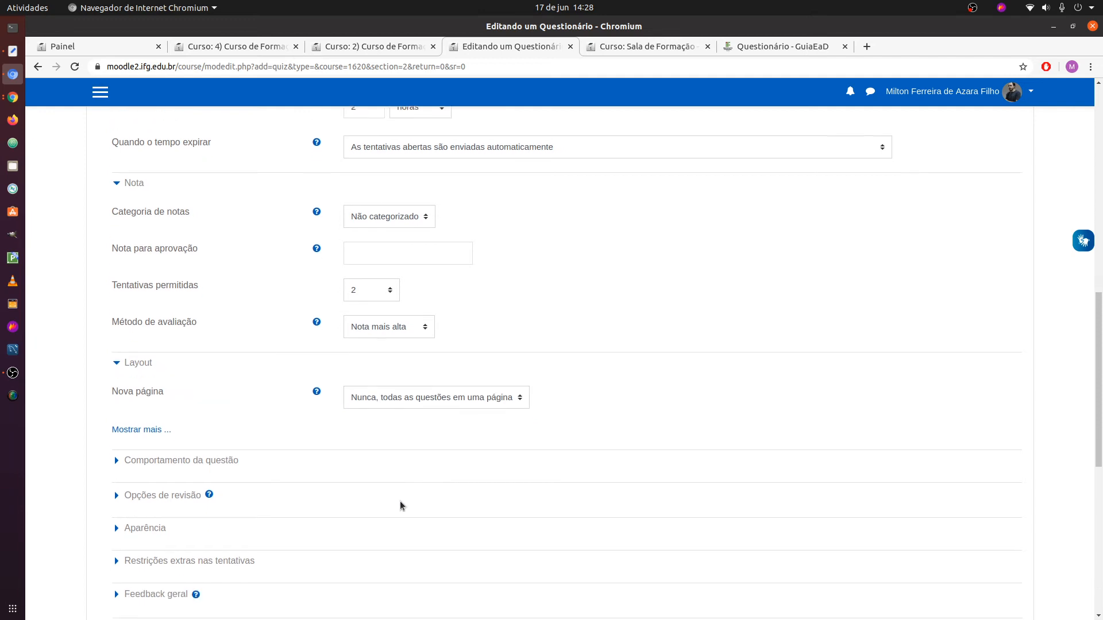
{"action": "scroll", "coordinate": [299, 453], "scroll_direction": "down", "scroll_amount": 2}
{"action": "left_click", "coordinate": [199, 312]}
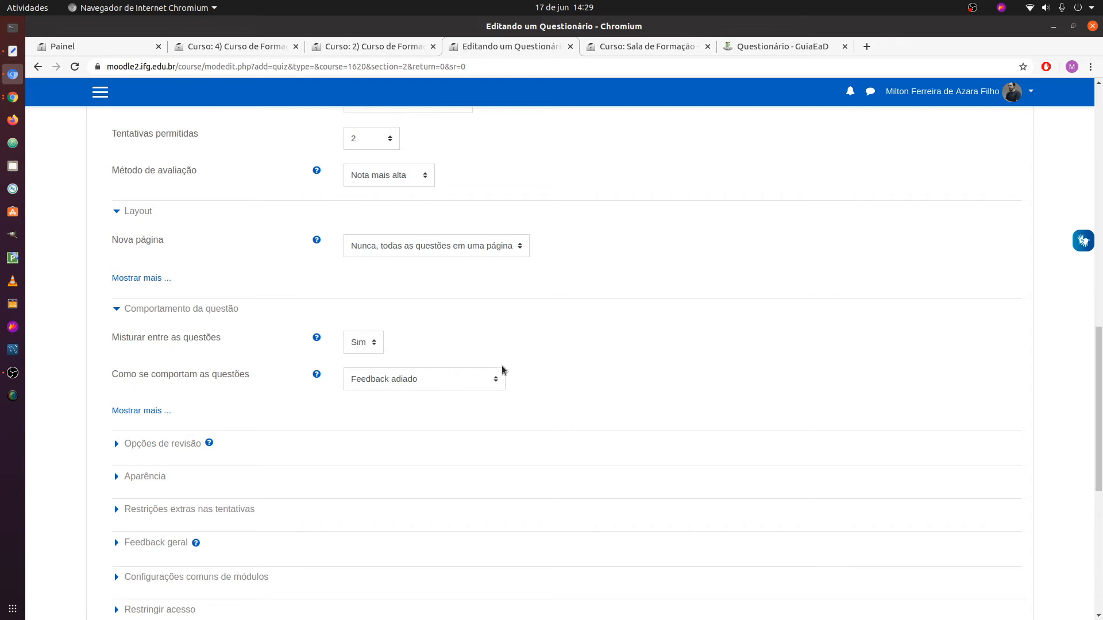
{"action": "left_click", "coordinate": [317, 375]}
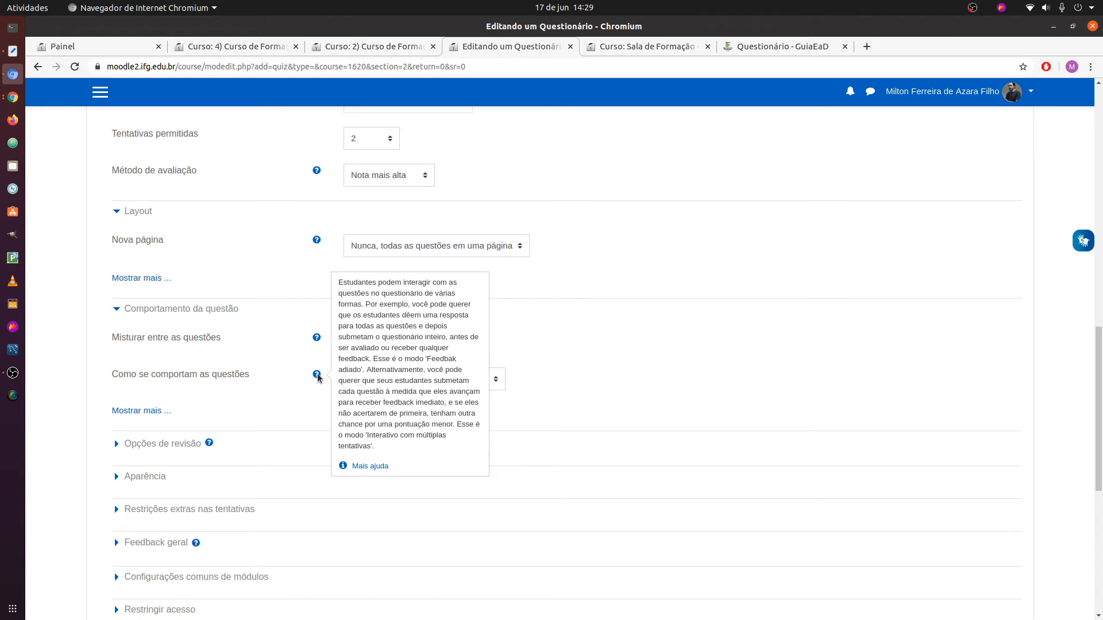
{"action": "left_click", "coordinate": [511, 417]}
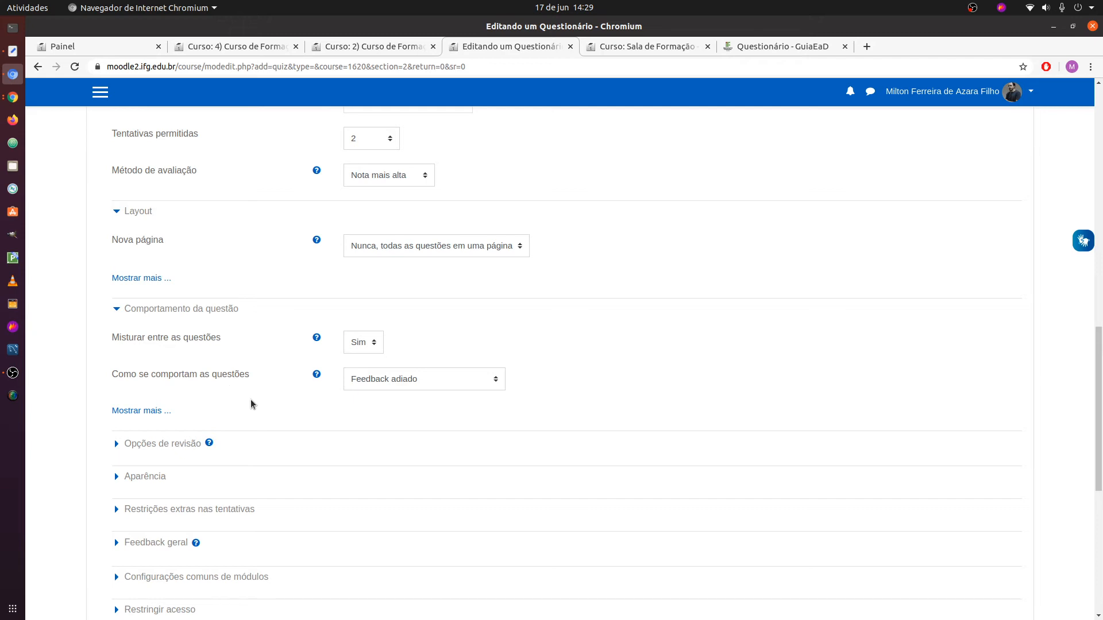
Expand Opções de revisão and examine its four review stages against the quiz's dates, time limit and attempt settings
{"action": "scroll", "coordinate": [249, 412], "scroll_direction": "down", "scroll_amount": 1}
{"action": "scroll", "coordinate": [249, 413], "scroll_direction": "down", "scroll_amount": 2}
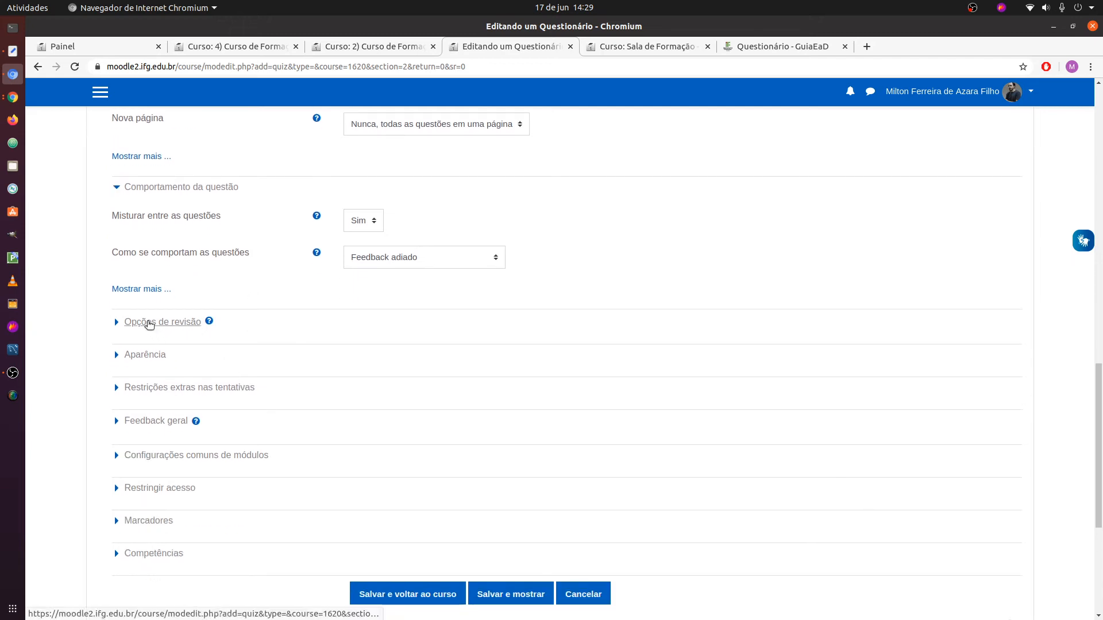
{"action": "left_click", "coordinate": [148, 325]}
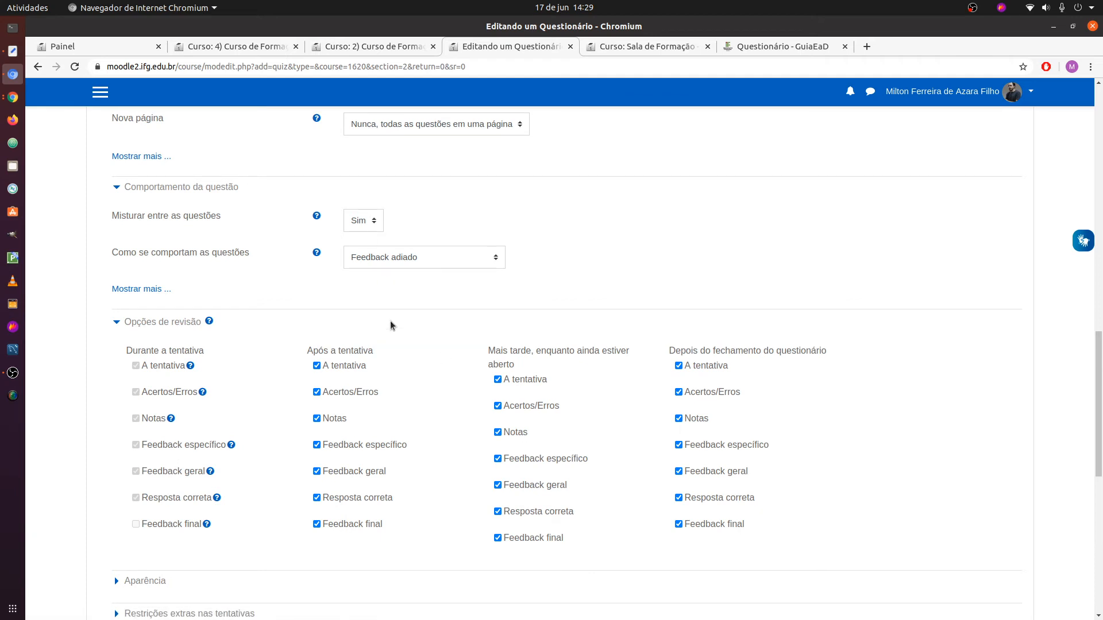
{"action": "scroll", "coordinate": [419, 345], "scroll_direction": "down", "scroll_amount": 2}
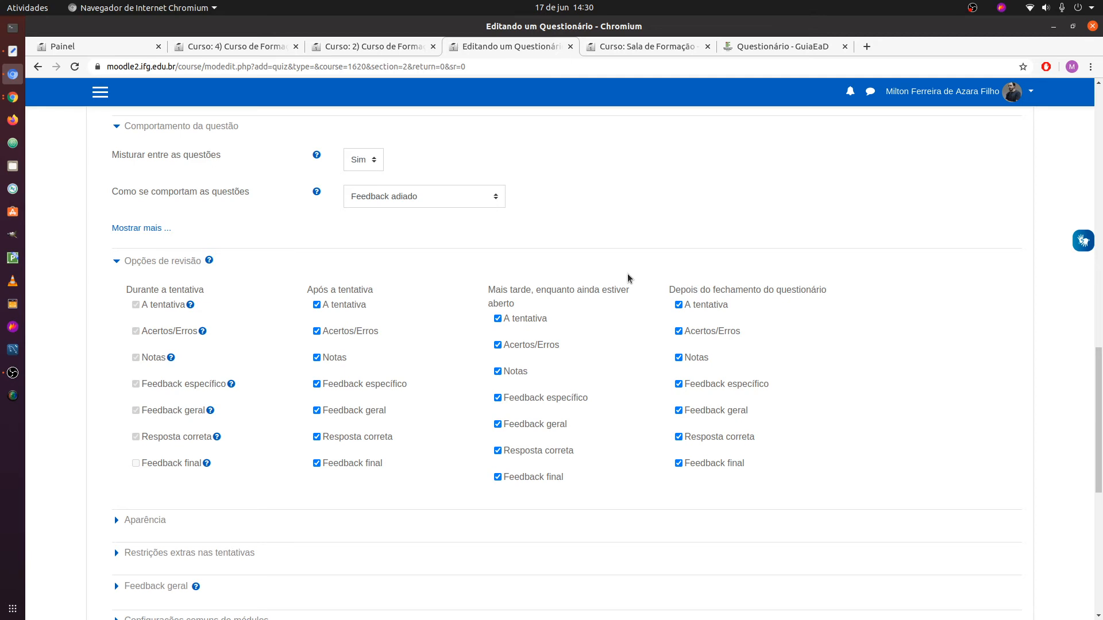
{"action": "scroll", "coordinate": [575, 339], "scroll_direction": "up", "scroll_amount": 8}
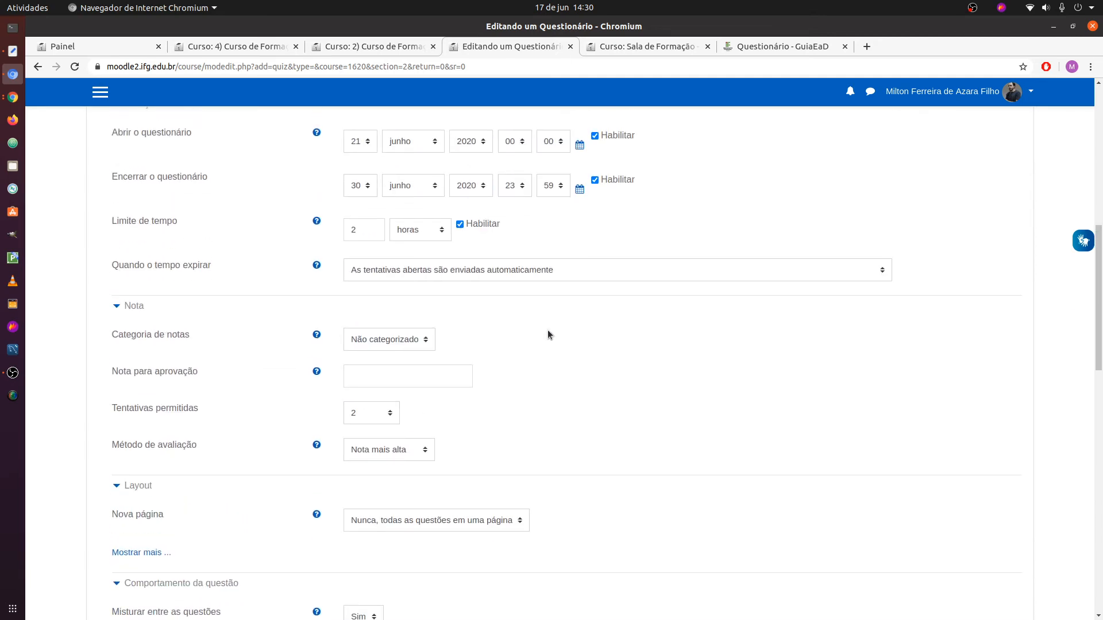
{"action": "scroll", "coordinate": [548, 335], "scroll_direction": "up", "scroll_amount": 3}
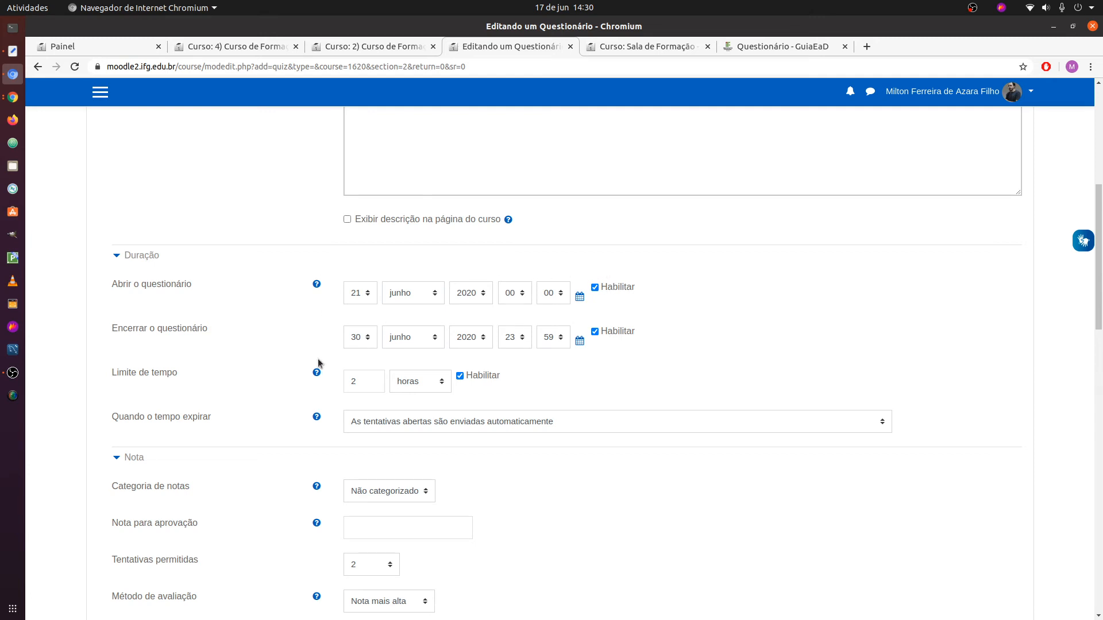
{"action": "scroll", "coordinate": [314, 362], "scroll_direction": "down", "scroll_amount": 8}
{"action": "scroll", "coordinate": [278, 398], "scroll_direction": "down", "scroll_amount": 3}
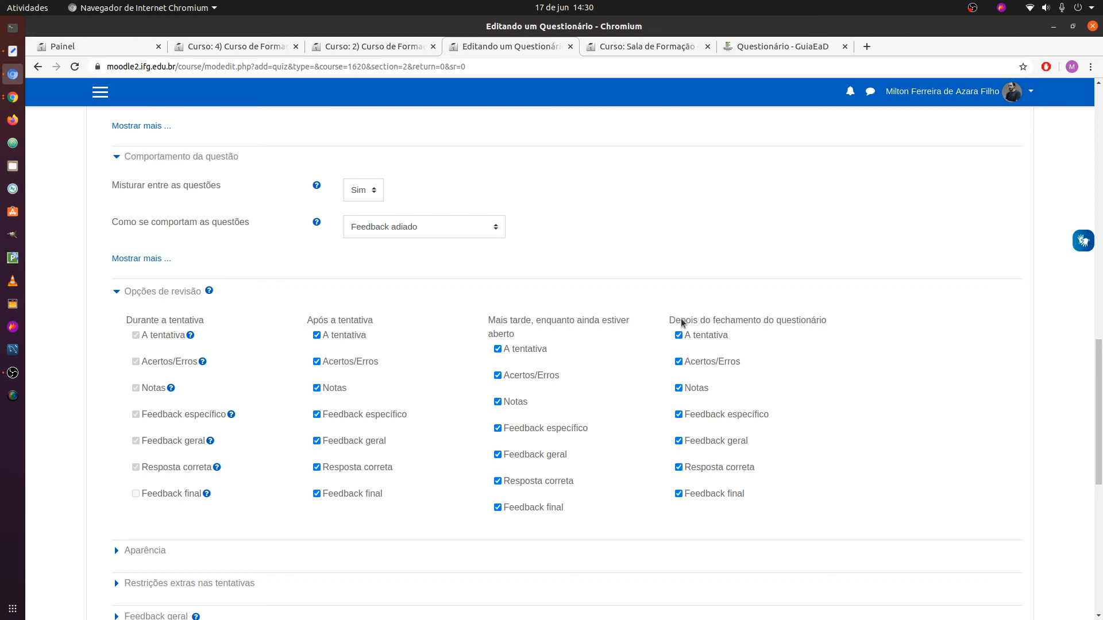
{"action": "scroll", "coordinate": [629, 331], "scroll_direction": "up", "scroll_amount": 5}
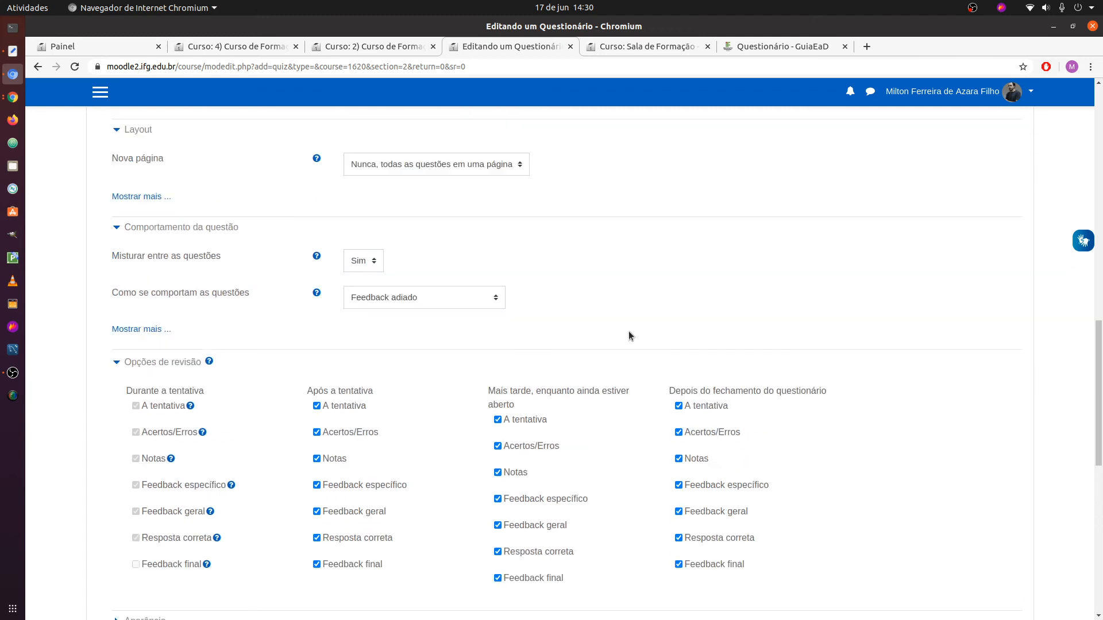
{"action": "scroll", "coordinate": [515, 314], "scroll_direction": "up", "scroll_amount": 4}
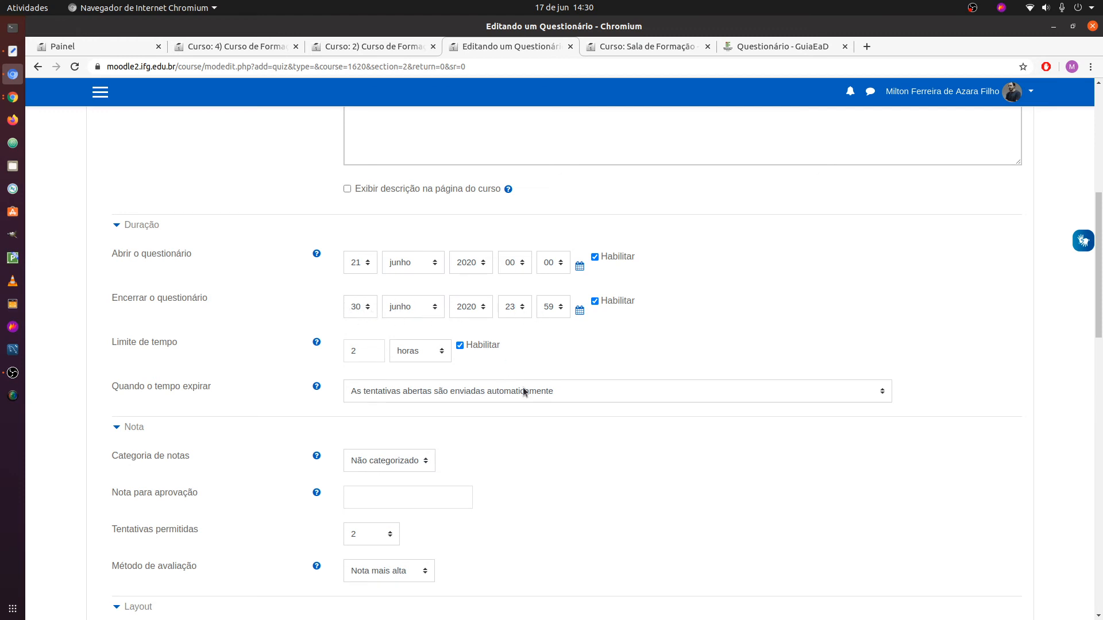
{"action": "scroll", "coordinate": [573, 437], "scroll_direction": "down", "scroll_amount": 6}
{"action": "scroll", "coordinate": [625, 533], "scroll_direction": "down", "scroll_amount": 2}
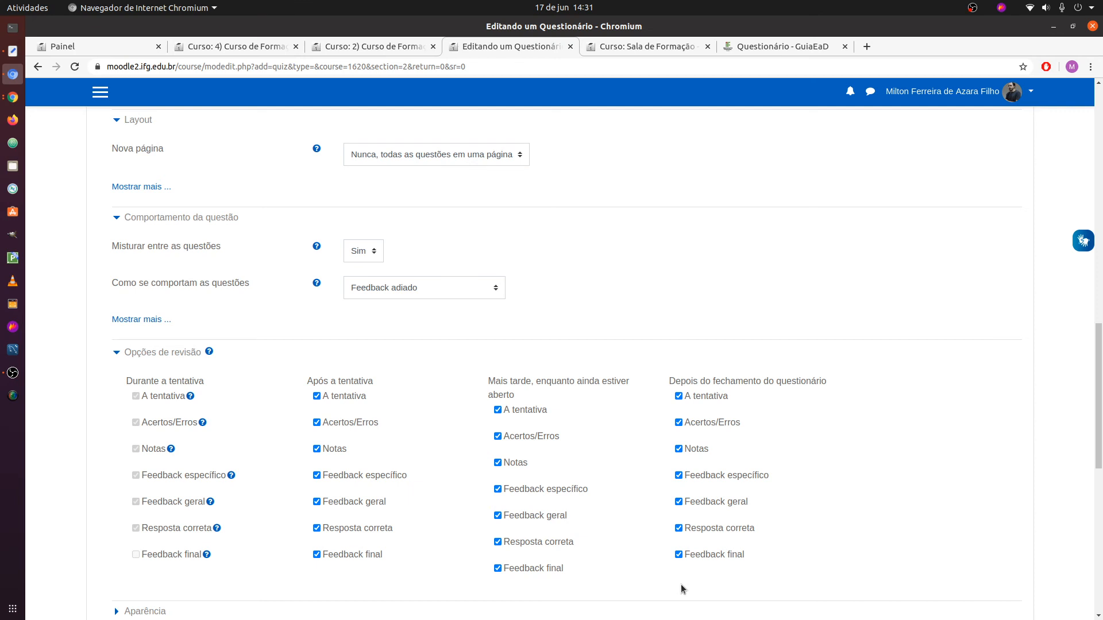
Disable A tentativa, Notas and Feedback final for both the "Após a tentativa" and "Mais tarde, enquanto ainda estiver aberto" review stages
{"action": "scroll", "coordinate": [576, 465], "scroll_direction": "down", "scroll_amount": 2}
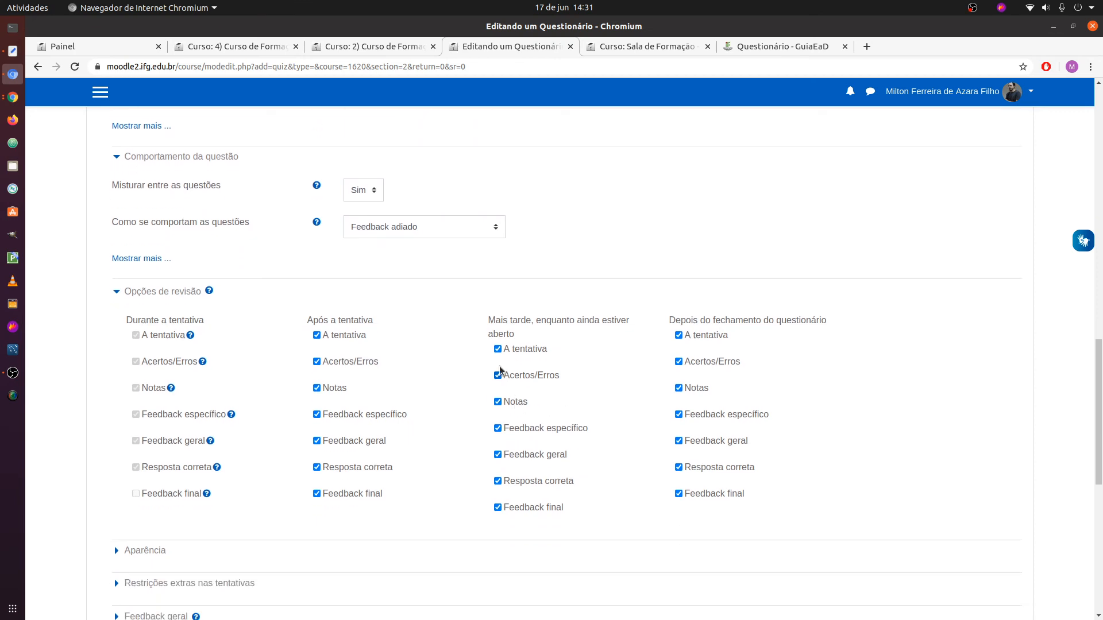
{"action": "left_click", "coordinate": [498, 349]}
{"action": "left_click", "coordinate": [498, 401]}
{"action": "left_click", "coordinate": [497, 507]}
{"action": "left_click", "coordinate": [317, 335]}
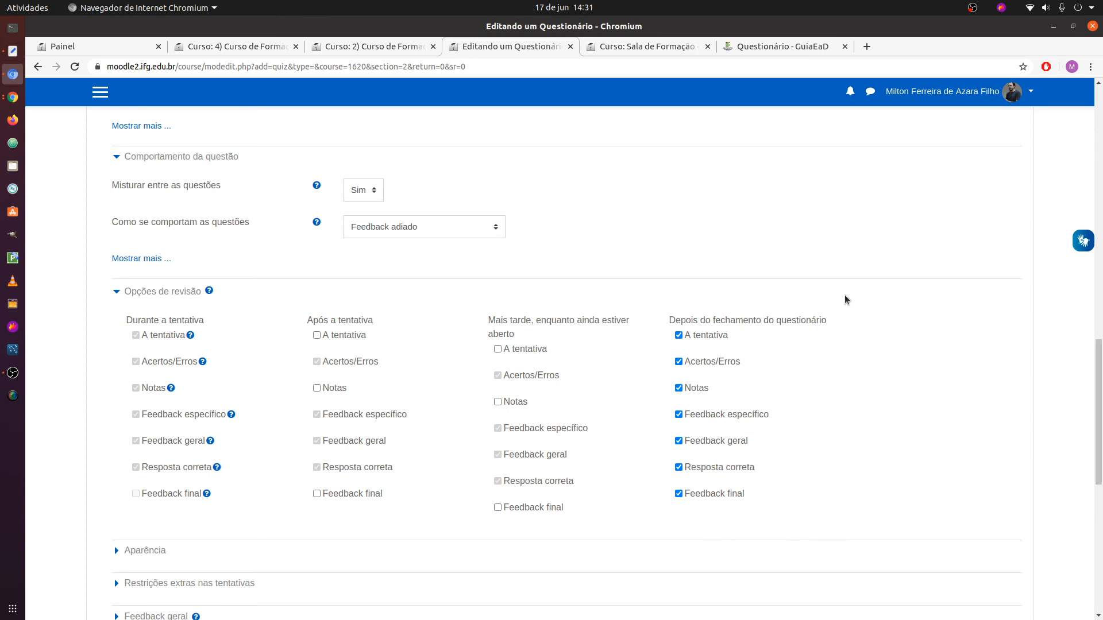
Expand the Aparência and Restrições extras nas tentativas sections to examine their options
{"action": "scroll", "coordinate": [523, 436], "scroll_direction": "down", "scroll_amount": 3}
{"action": "scroll", "coordinate": [522, 437], "scroll_direction": "down", "scroll_amount": 2}
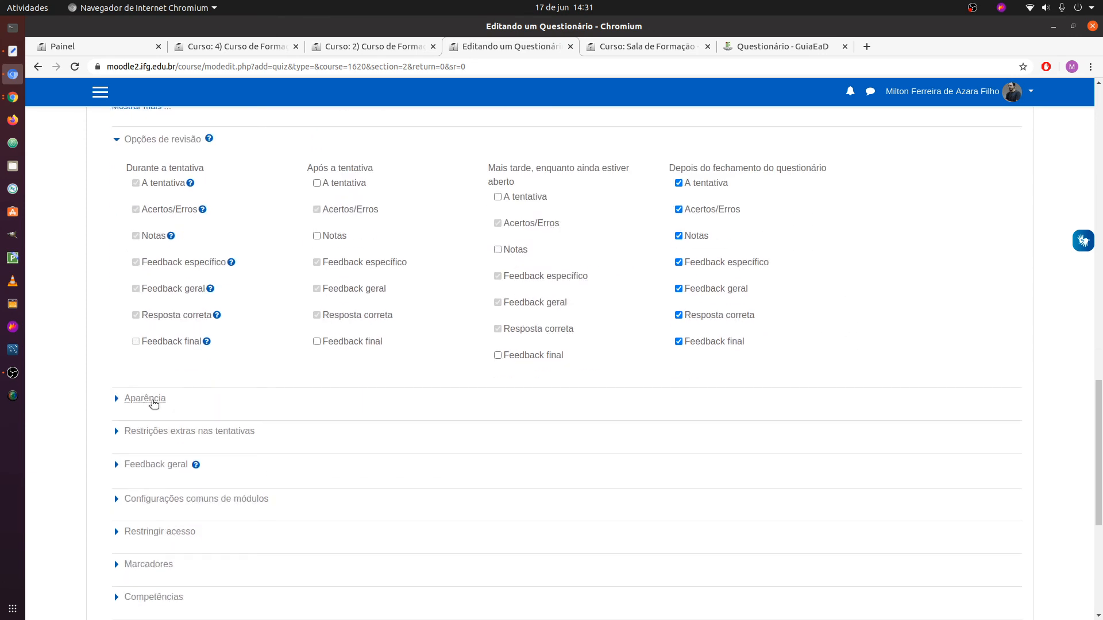
{"action": "left_click", "coordinate": [150, 395]}
{"action": "scroll", "coordinate": [517, 461], "scroll_direction": "down", "scroll_amount": 2}
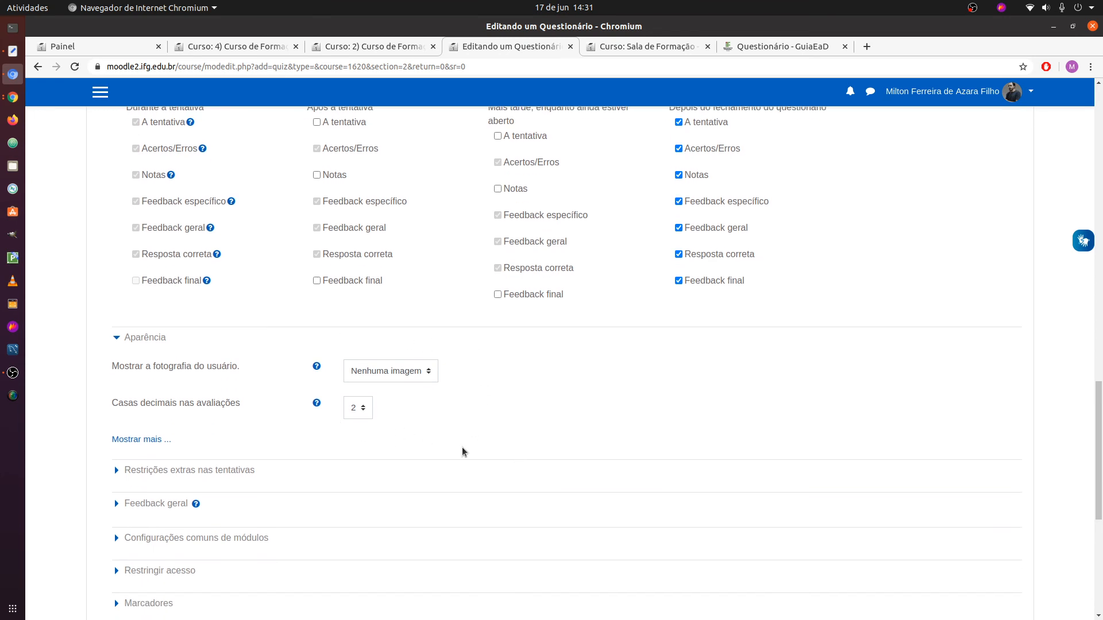
{"action": "scroll", "coordinate": [460, 450], "scroll_direction": "down", "scroll_amount": 3}
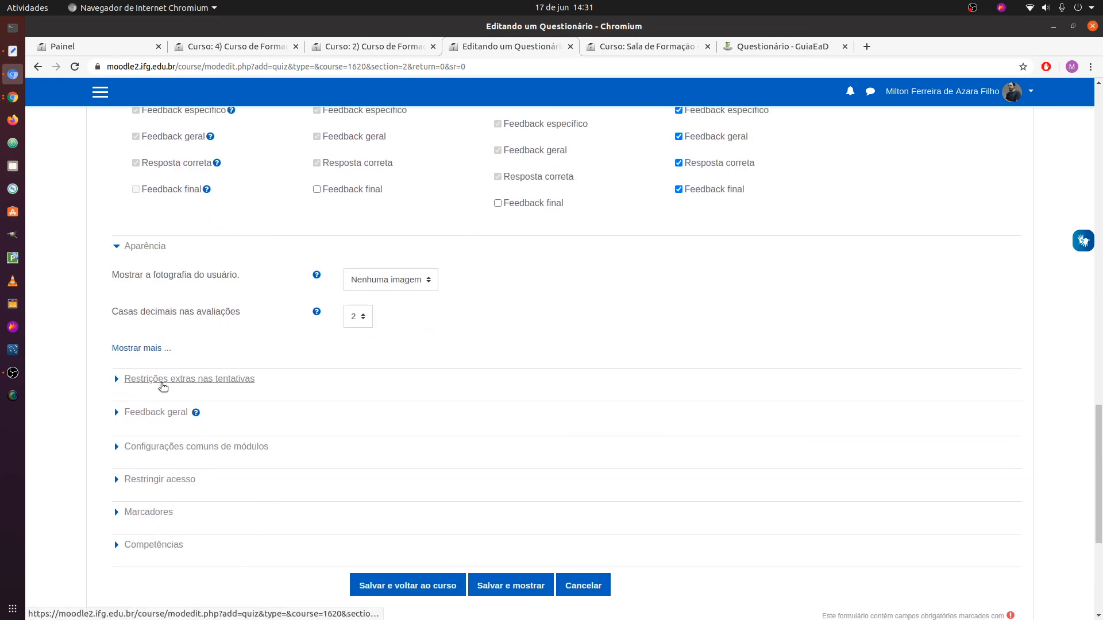
{"action": "left_click", "coordinate": [161, 384]}
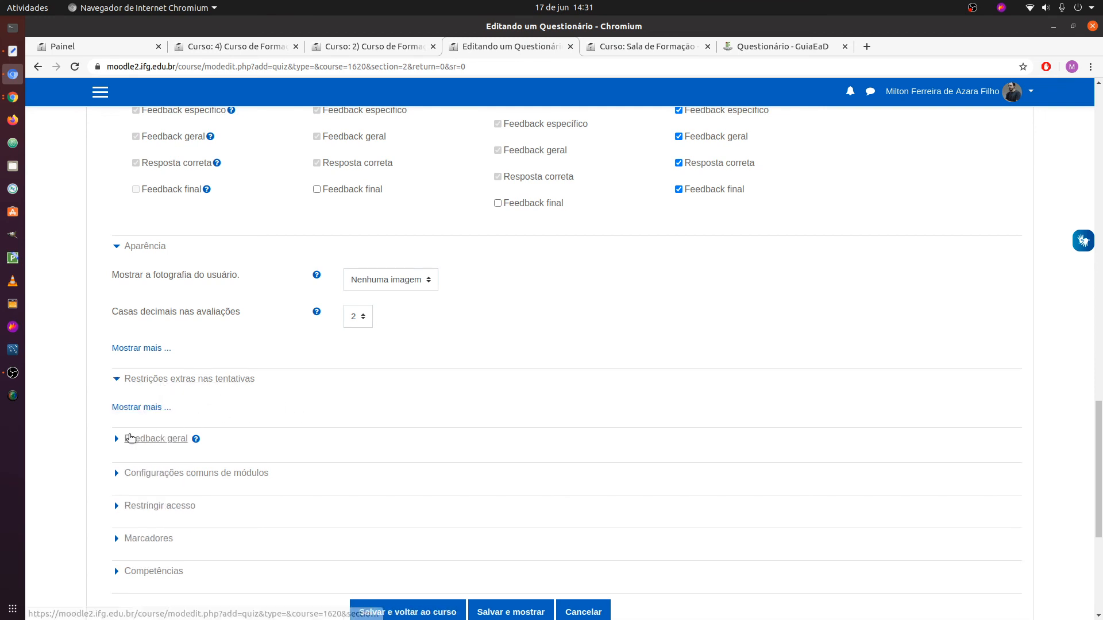
Expand Feedback geral and examine its grade limit and comment fields
{"action": "left_click", "coordinate": [137, 439]}
{"action": "scroll", "coordinate": [303, 447], "scroll_direction": "down", "scroll_amount": 6}
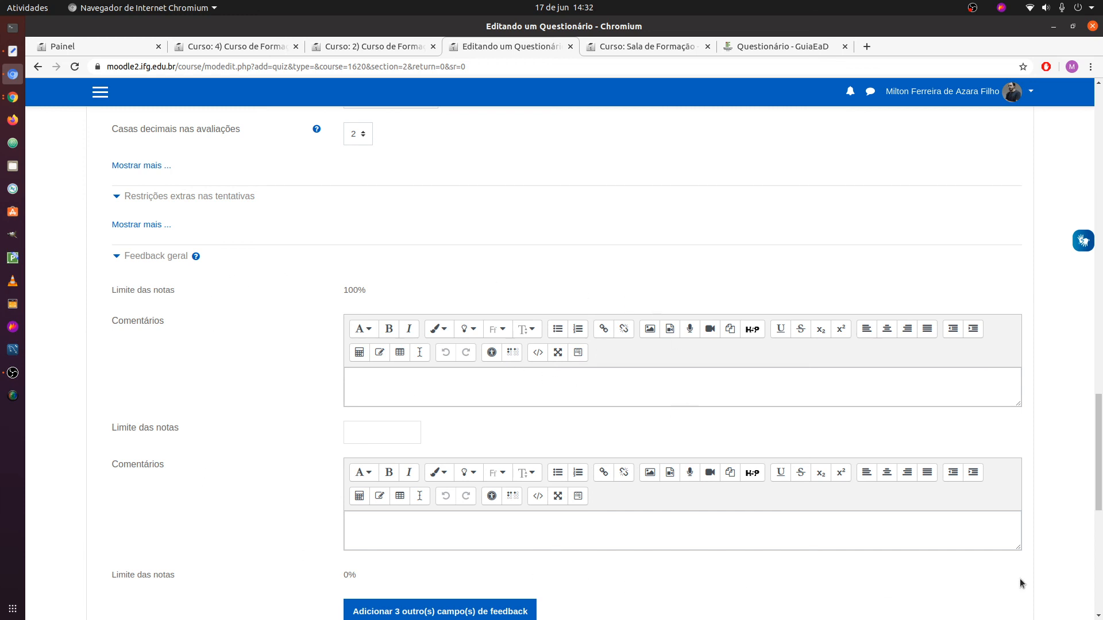
{"action": "scroll", "coordinate": [544, 364], "scroll_direction": "down", "scroll_amount": 4}
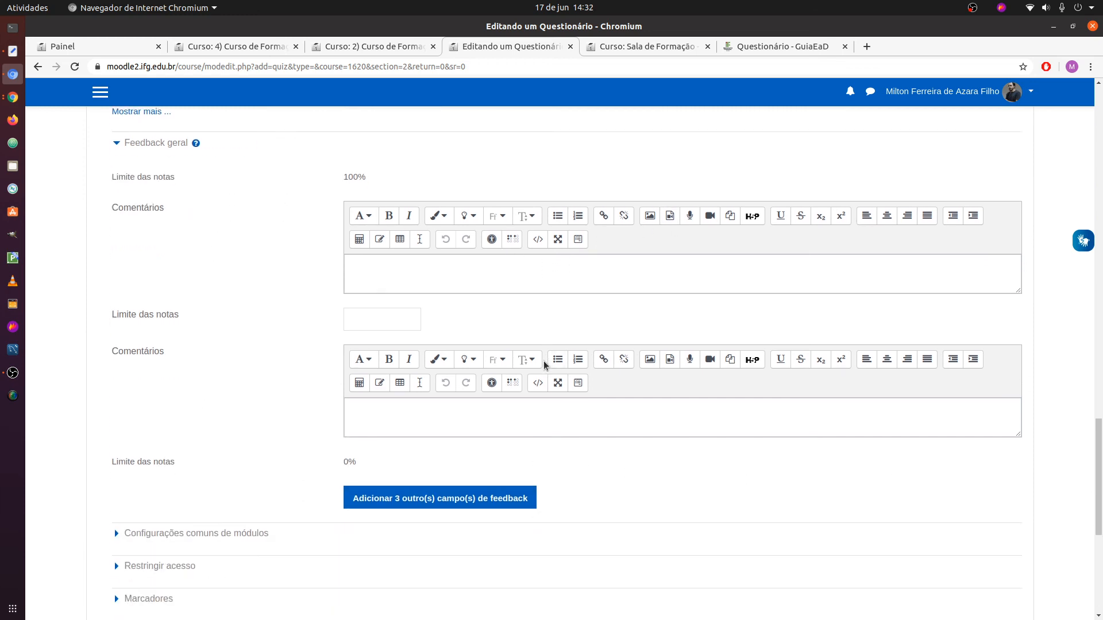
{"action": "scroll", "coordinate": [545, 364], "scroll_direction": "down", "scroll_amount": 3}
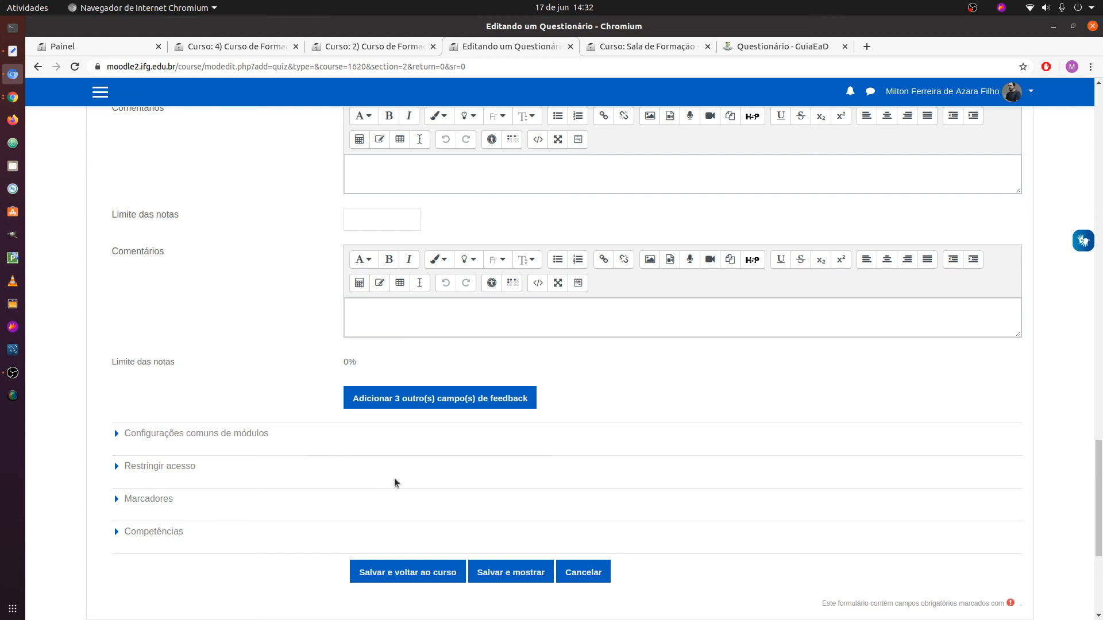
Check the quiz settings once more, then save the quiz and return to the course
{"action": "scroll", "coordinate": [512, 529], "scroll_direction": "up", "scroll_amount": 6}
{"action": "scroll", "coordinate": [823, 388], "scroll_direction": "up", "scroll_amount": 2}
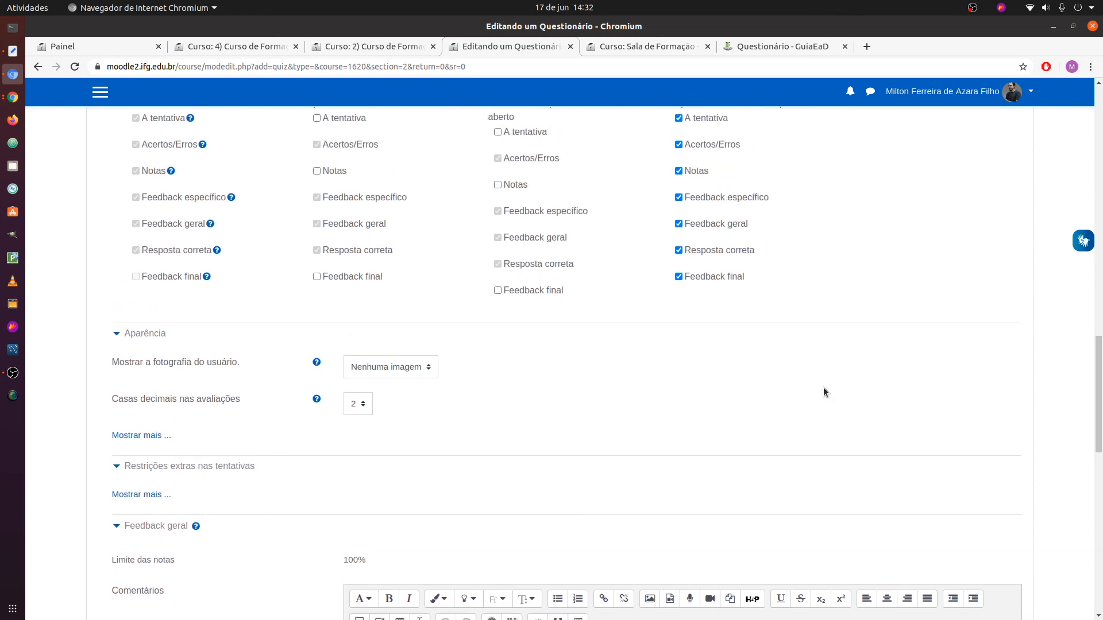
{"action": "scroll", "coordinate": [757, 457], "scroll_direction": "down", "scroll_amount": 4}
{"action": "scroll", "coordinate": [757, 457], "scroll_direction": "down", "scroll_amount": 5}
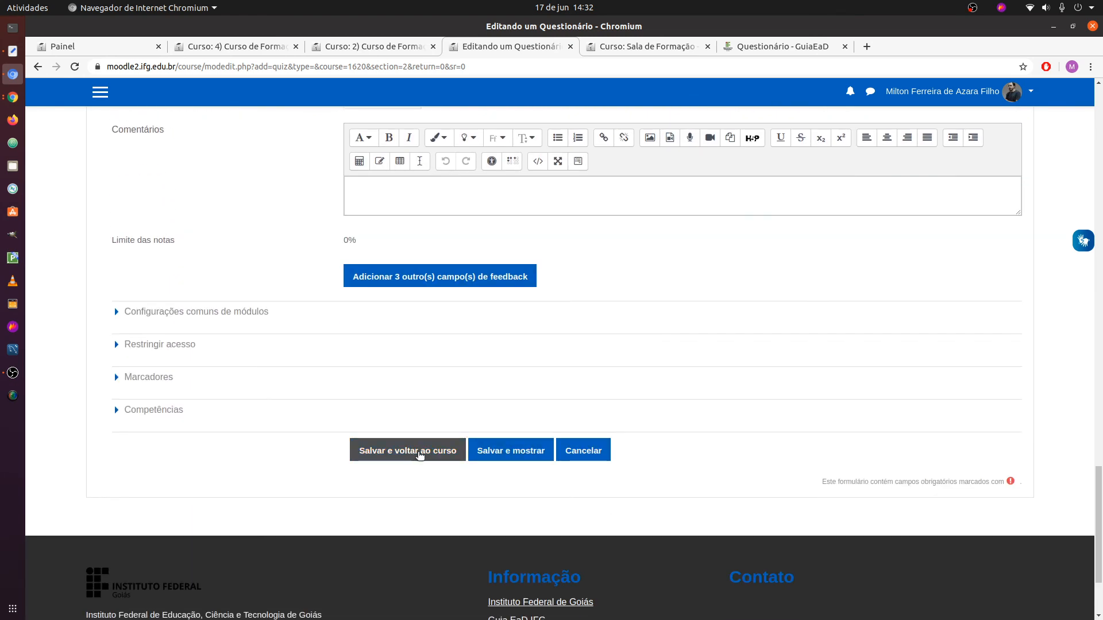
{"action": "left_click", "coordinate": [425, 454]}
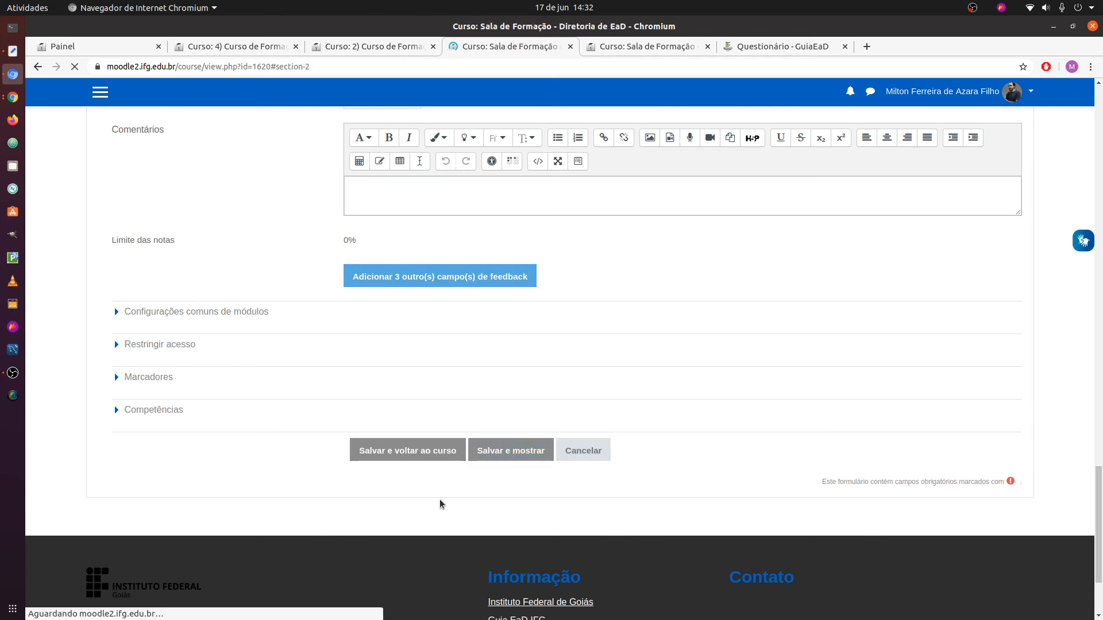